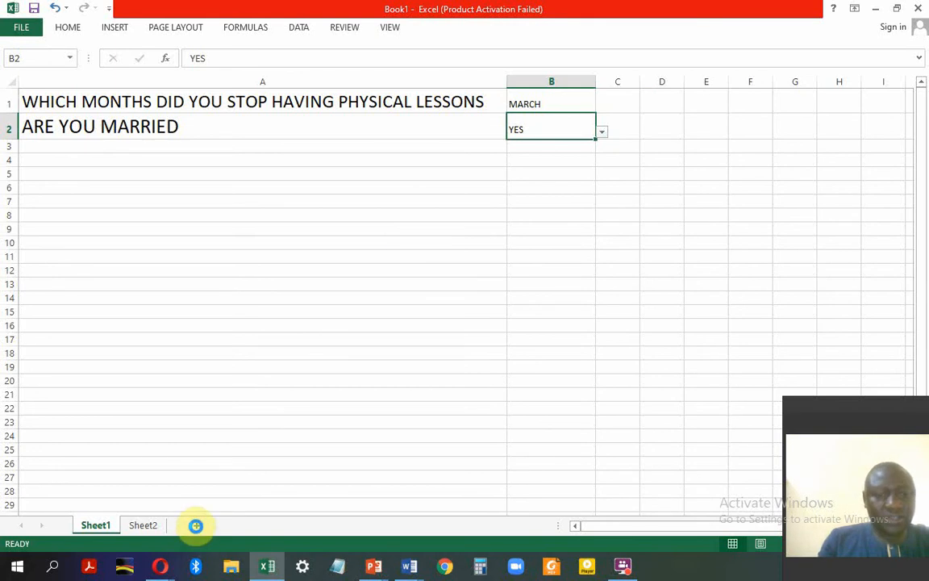
# Add a new worksheet after Sheet1 and enter the heading NAMES in cell A1
pyautogui.click(196, 526)
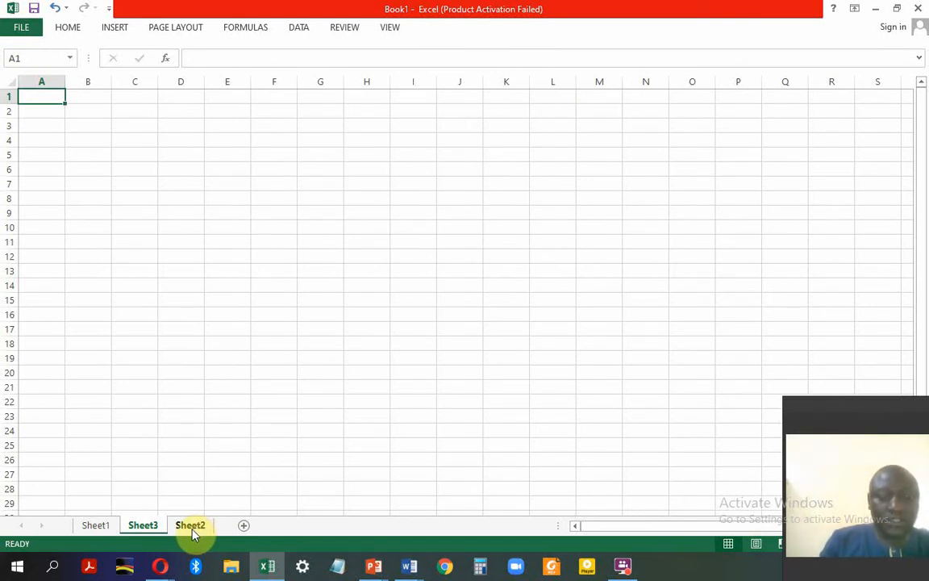
pyautogui.write('NAMES')
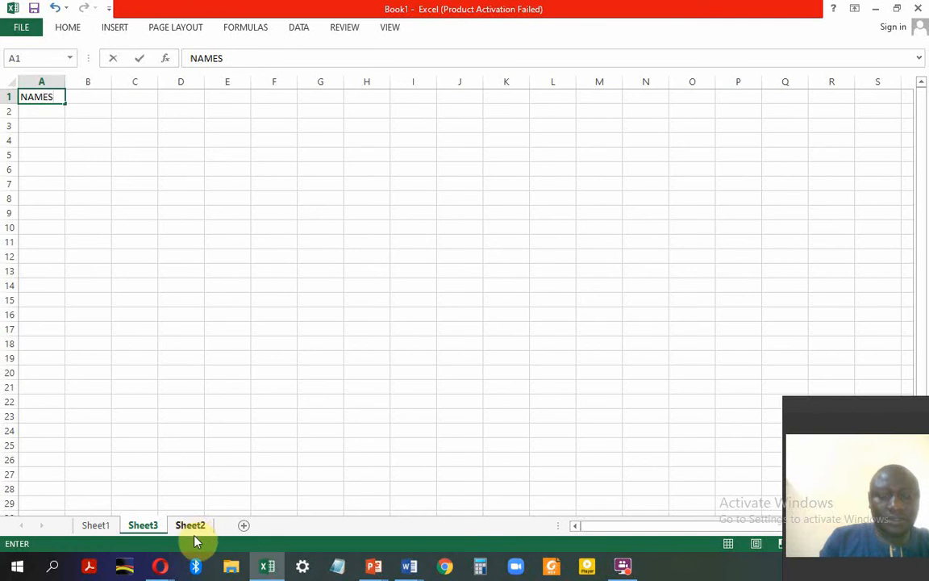
pyautogui.click(47, 110)
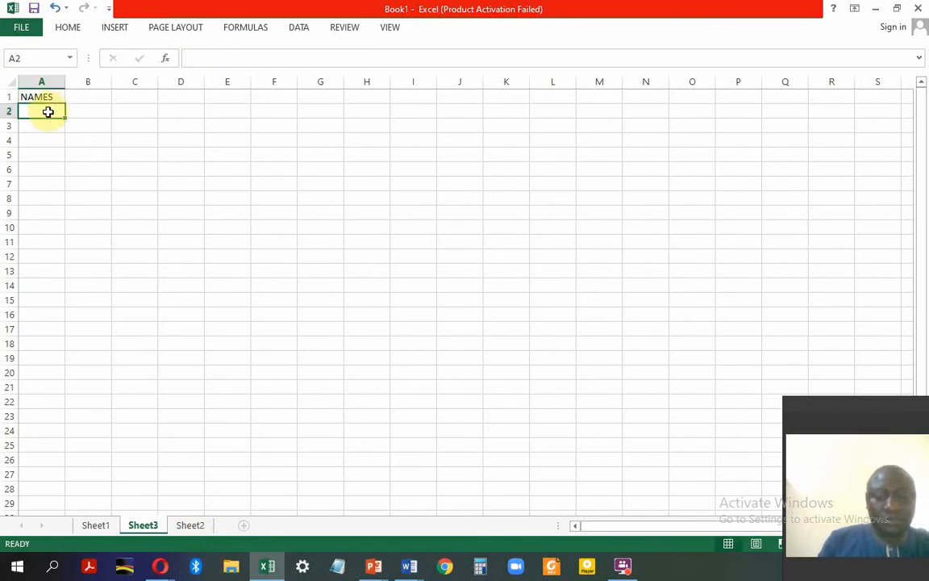
# Enter three people's first names in cells A2 to A4 under the NAMES heading
pyautogui.write('AKO')
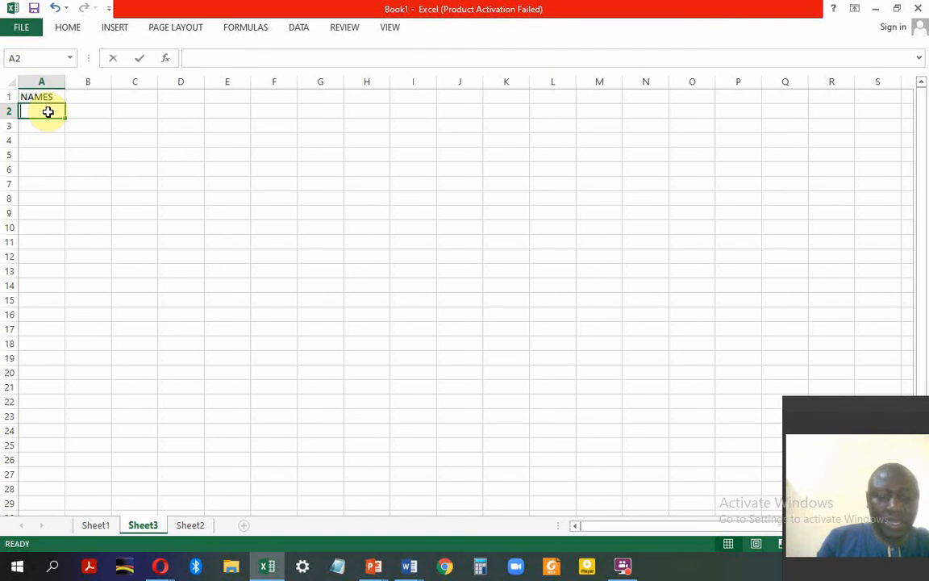
pyautogui.write('L')
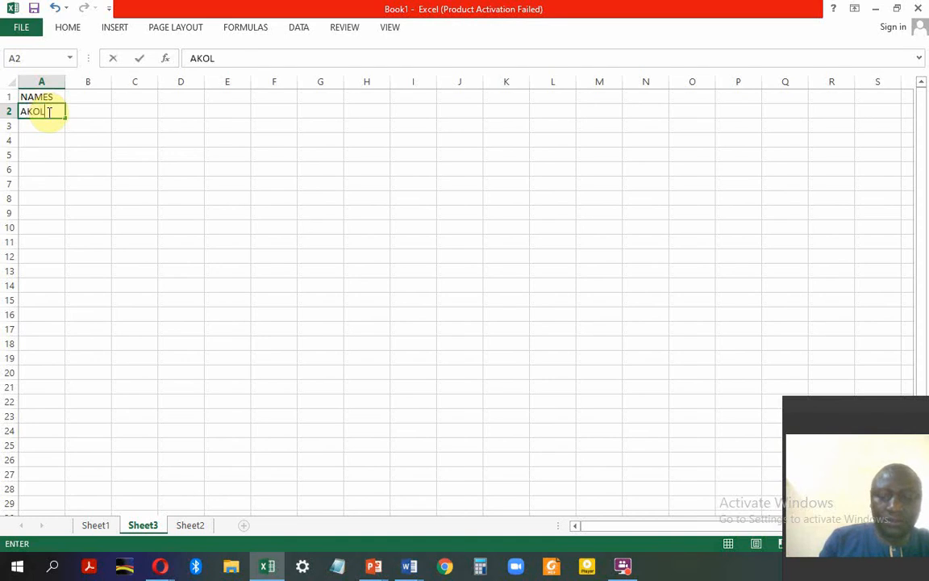
pyautogui.press('Return')
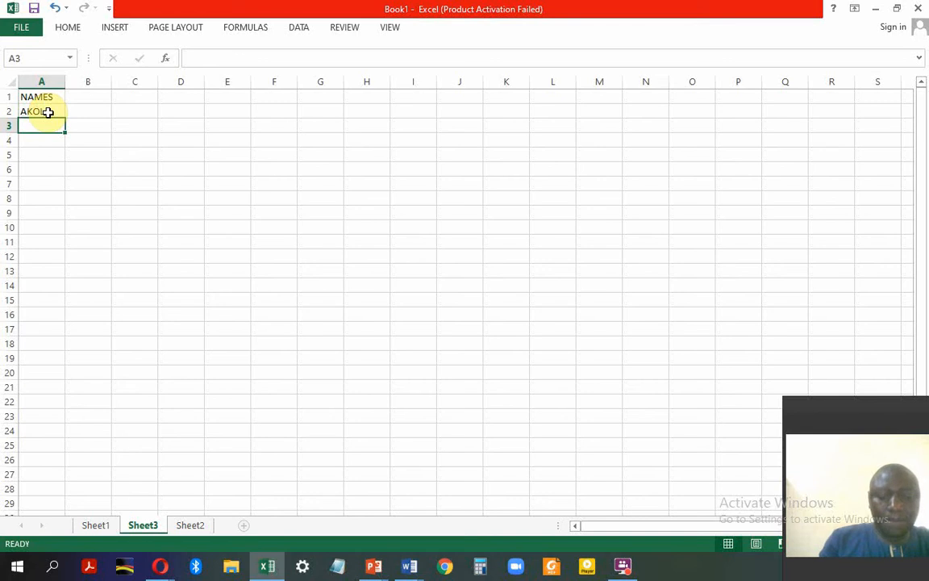
pyautogui.write('BENONO')
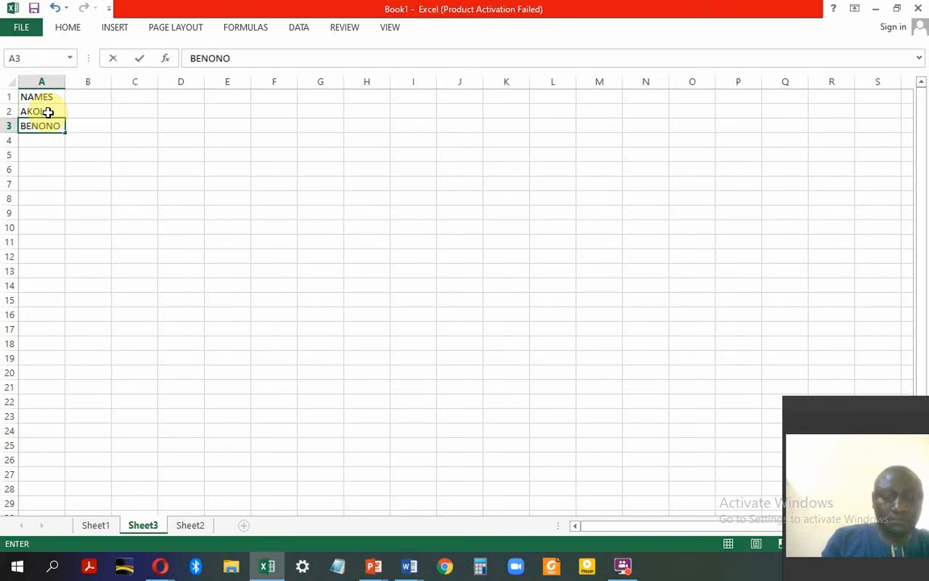
pyautogui.press('BackSpace')
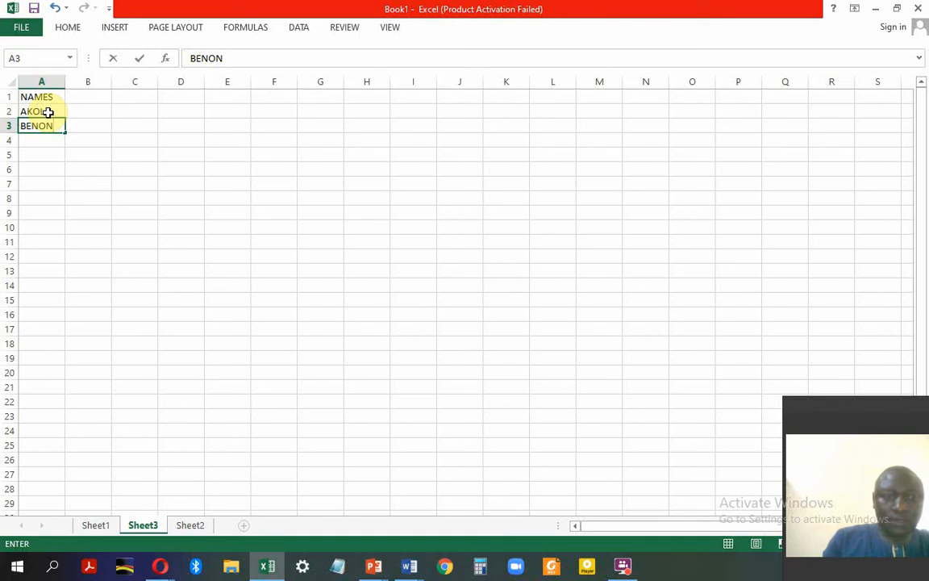
pyautogui.press('Return')
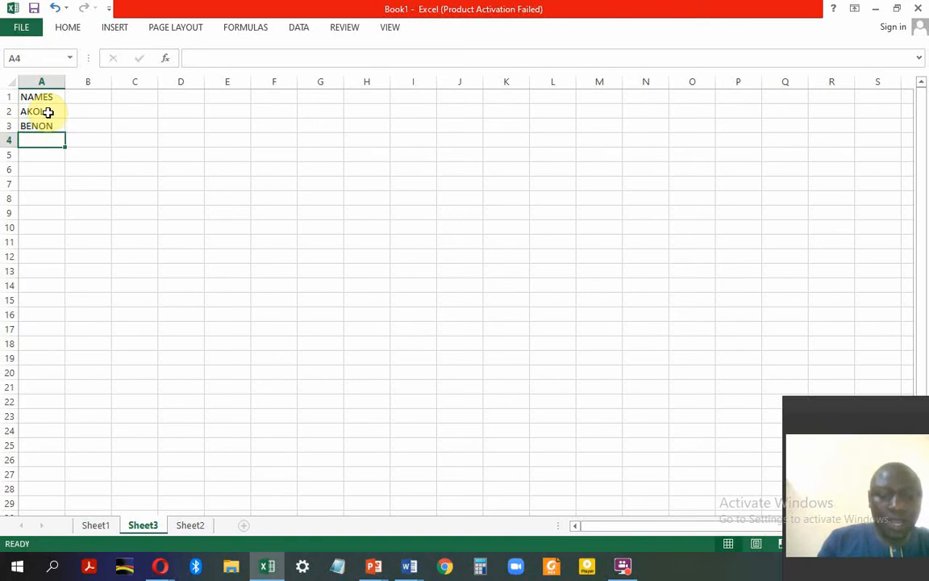
pyautogui.write('G')
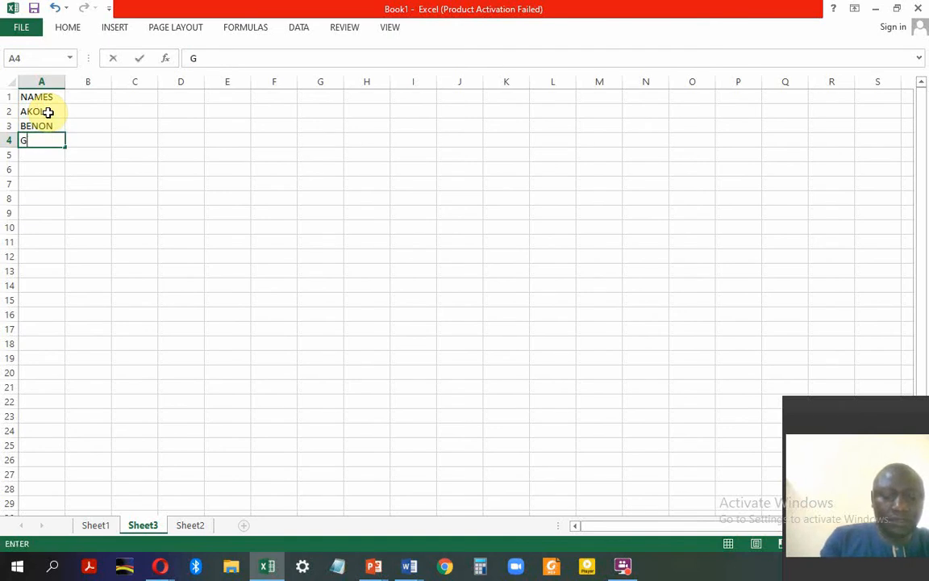
pyautogui.write('RLORIA')
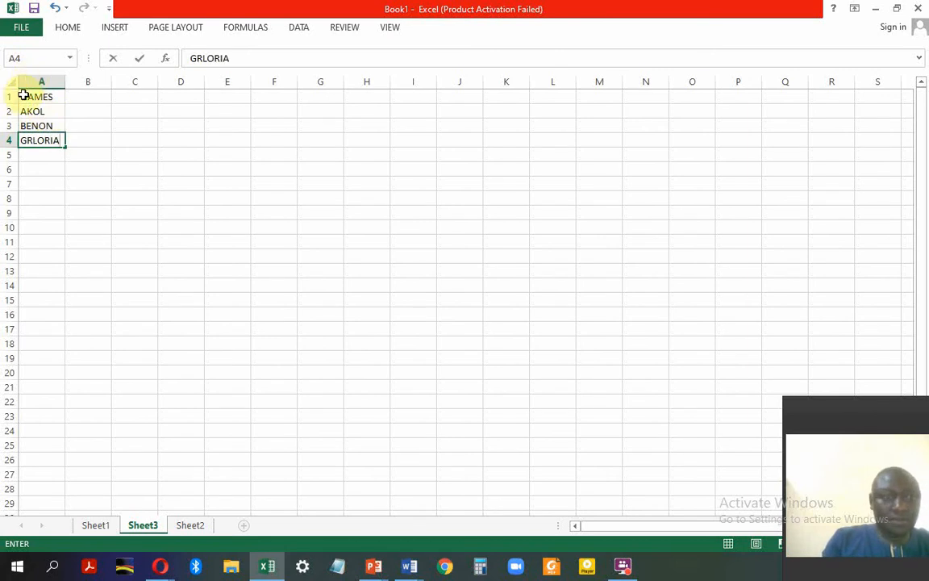
# Set the font size of cells A1 to A28 to 22
pyautogui.moveTo(24, 94); pyautogui.dragTo(48, 481)
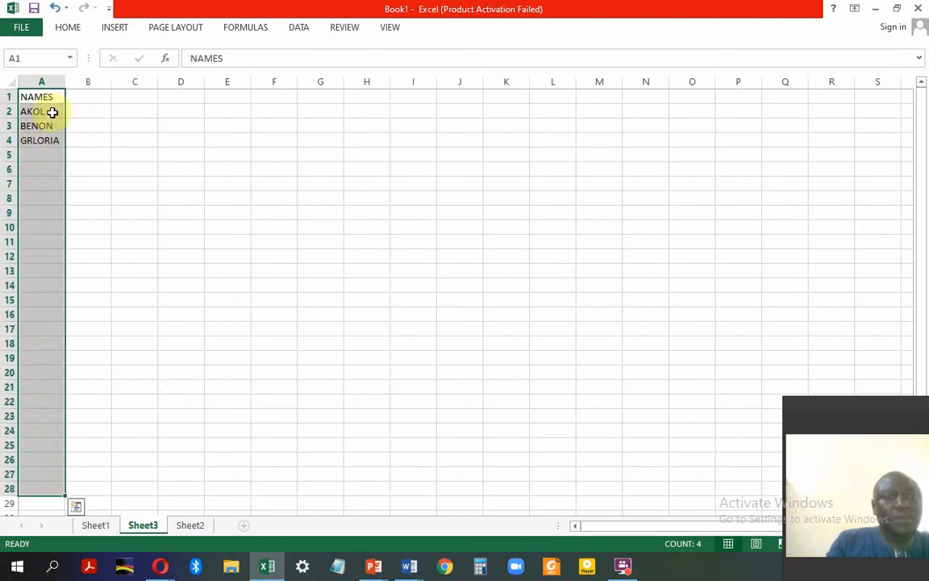
pyautogui.click(71, 27)
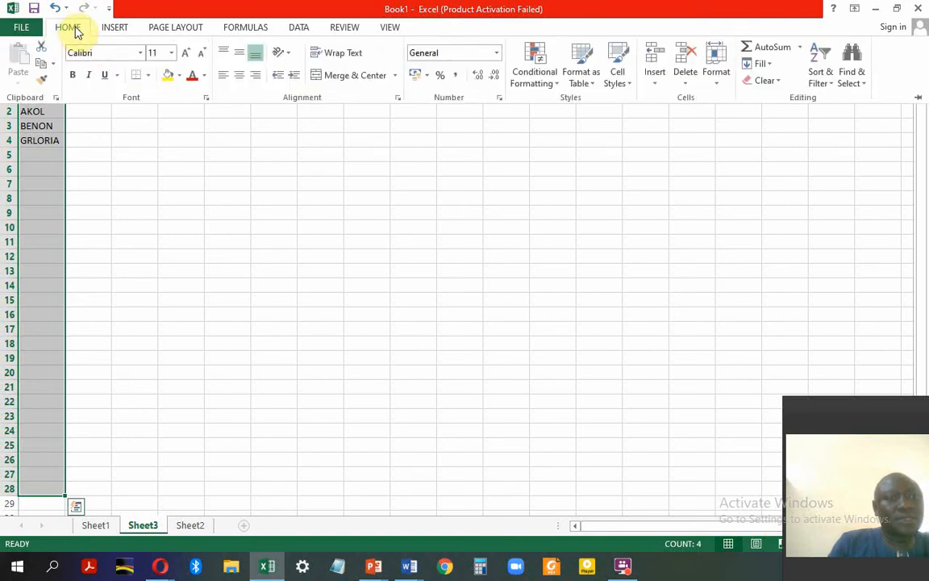
pyautogui.click(171, 53)
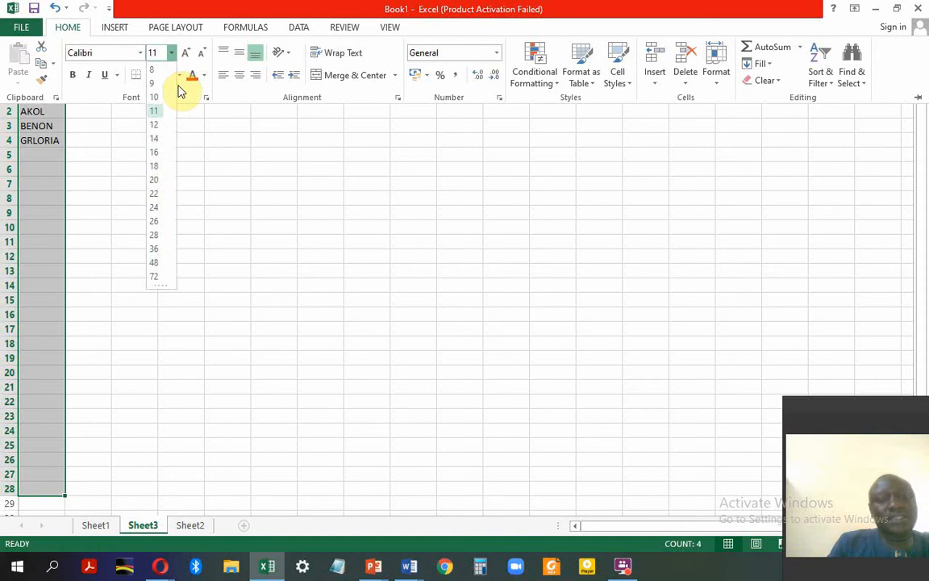
pyautogui.click(157, 194)
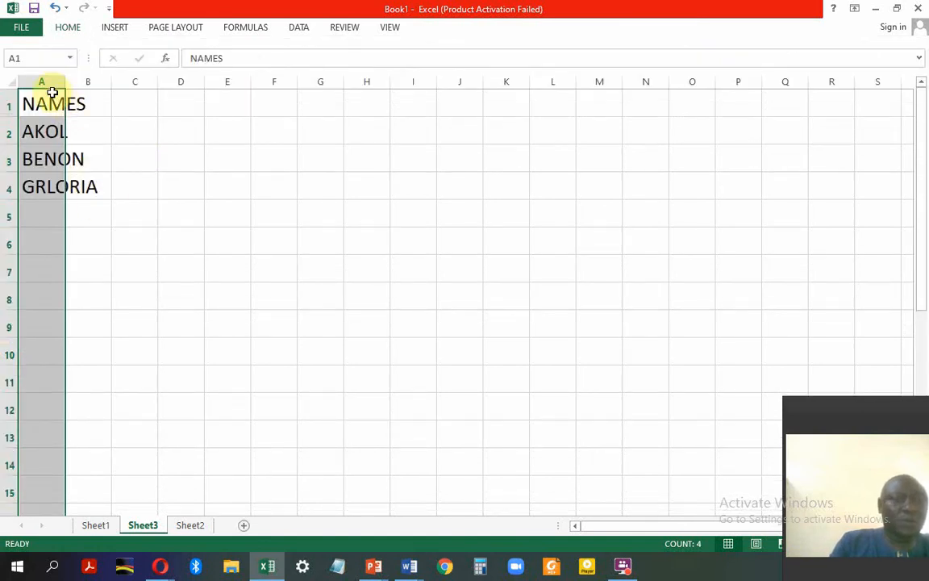
# Widen column A so the enlarged heading and names fit inside it
pyautogui.click(48, 93)
pyautogui.moveTo(65, 80); pyautogui.dragTo(113, 76)
pyautogui.click(59, 214)
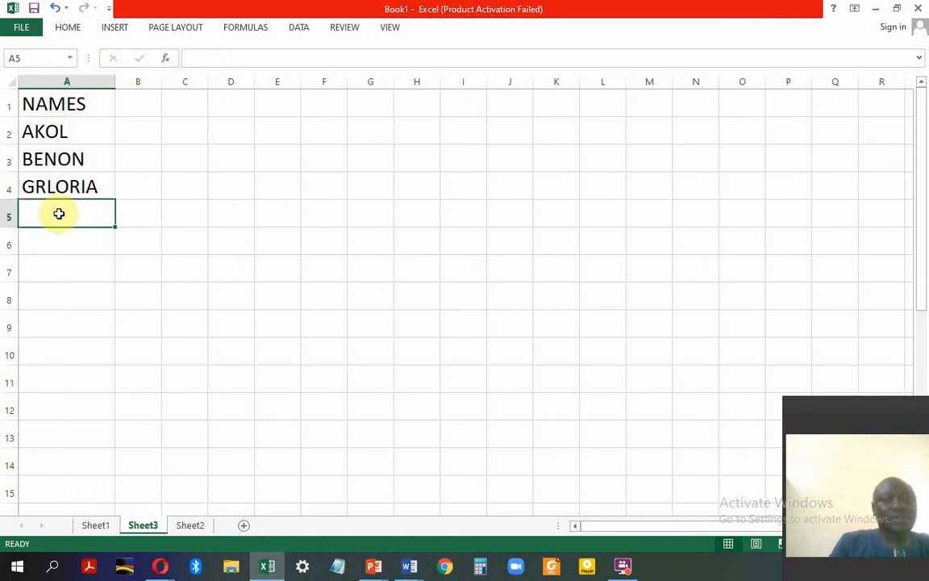
# Correct the spelling of the person's name in cell A4
pyautogui.doubleClick(63, 187)
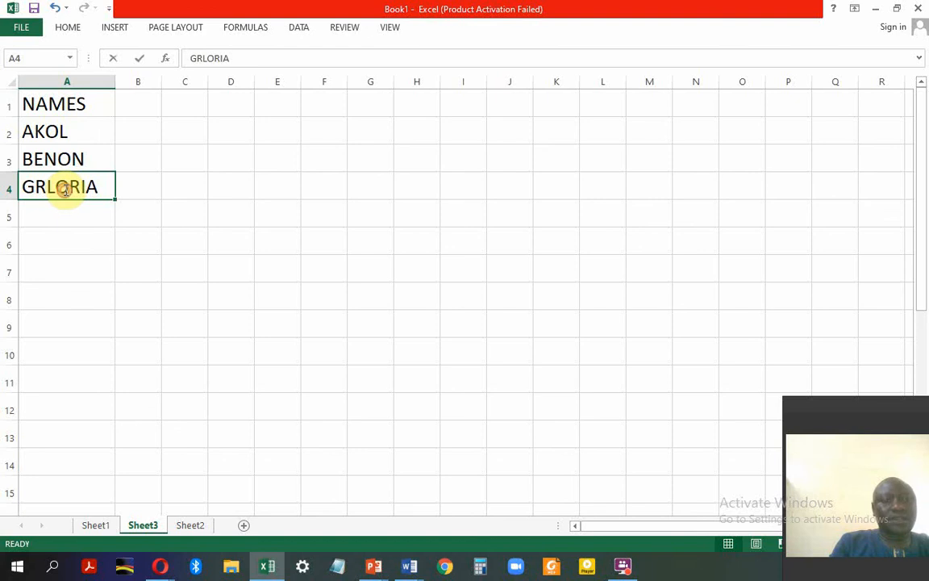
pyautogui.press('BackSpace')
pyautogui.press('BackSpace')
pyautogui.press('BackSpace')
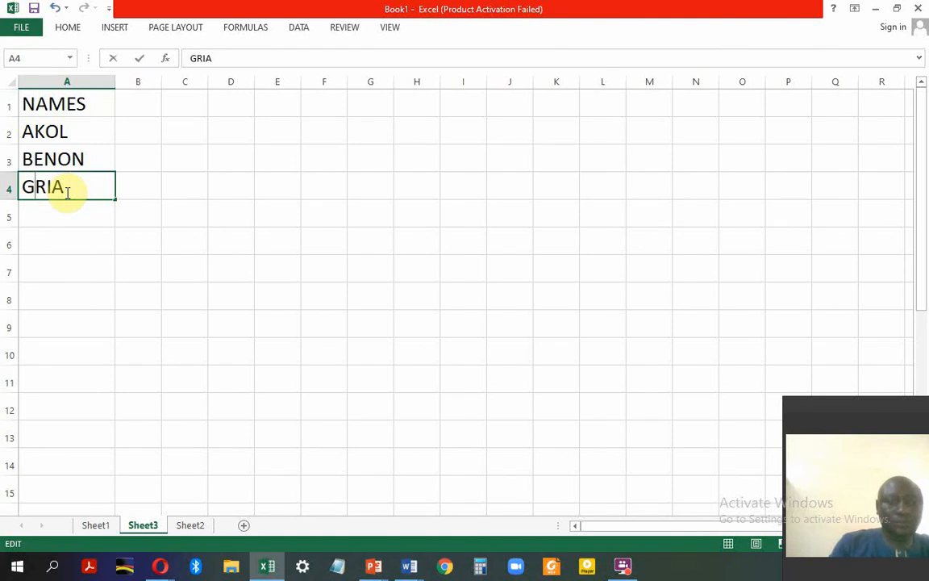
pyautogui.write('L')
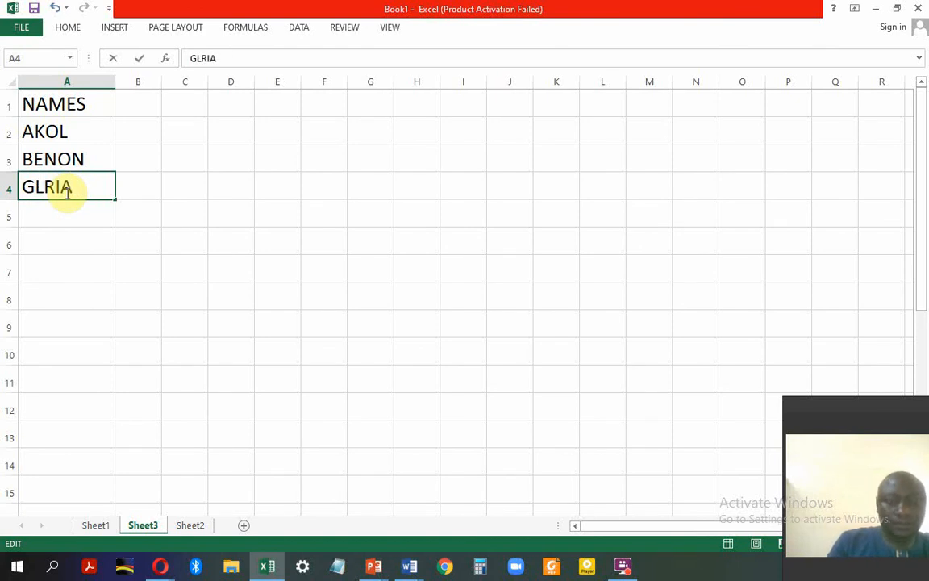
pyautogui.write('O')
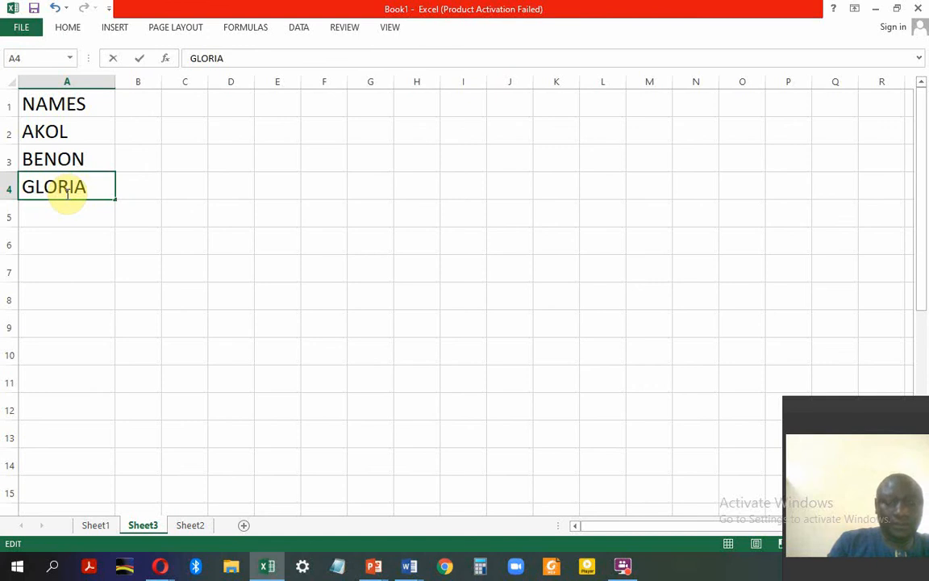
pyautogui.click(54, 224)
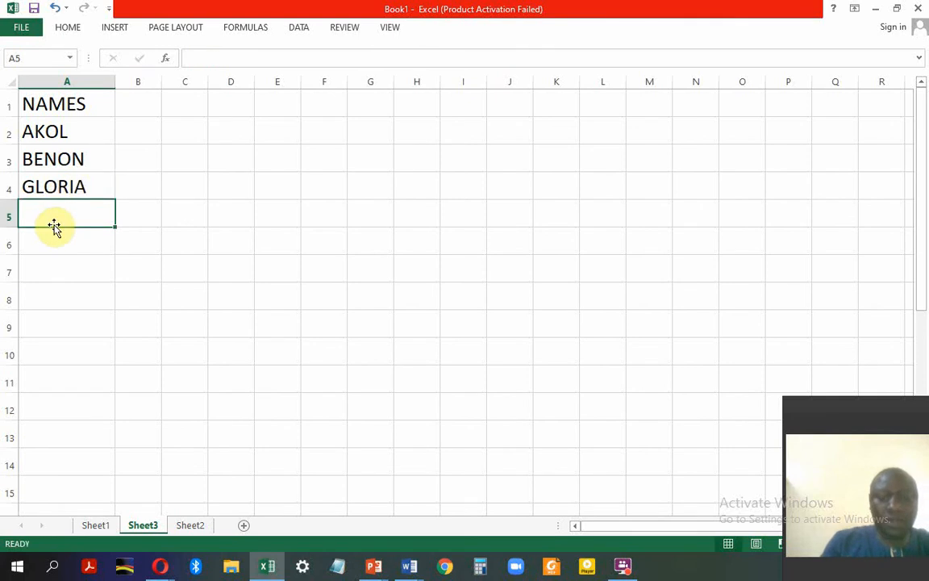
# Enter another person's first name in cell A5, correcting its spelling
pyautogui.write('HAN')
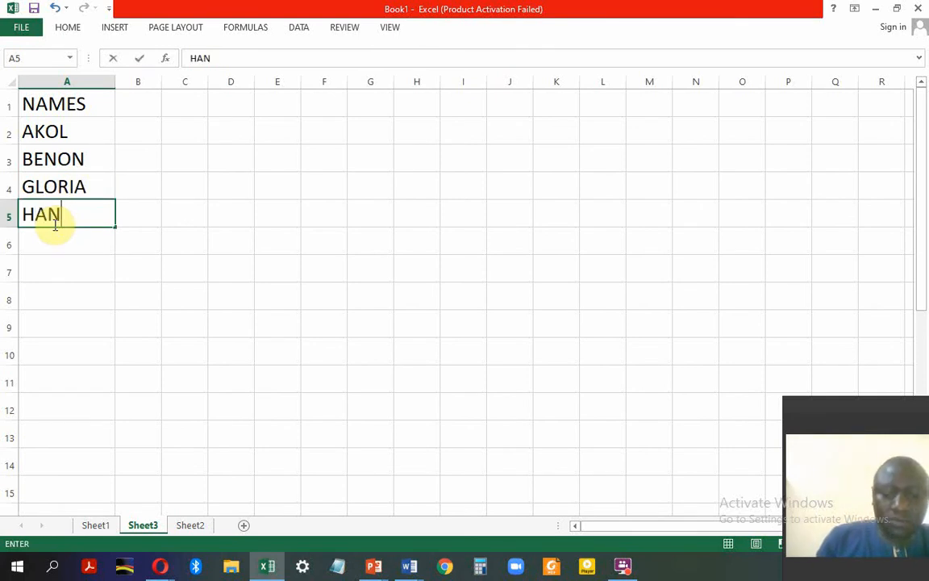
pyautogui.write('IN')
pyautogui.press('BackSpace')
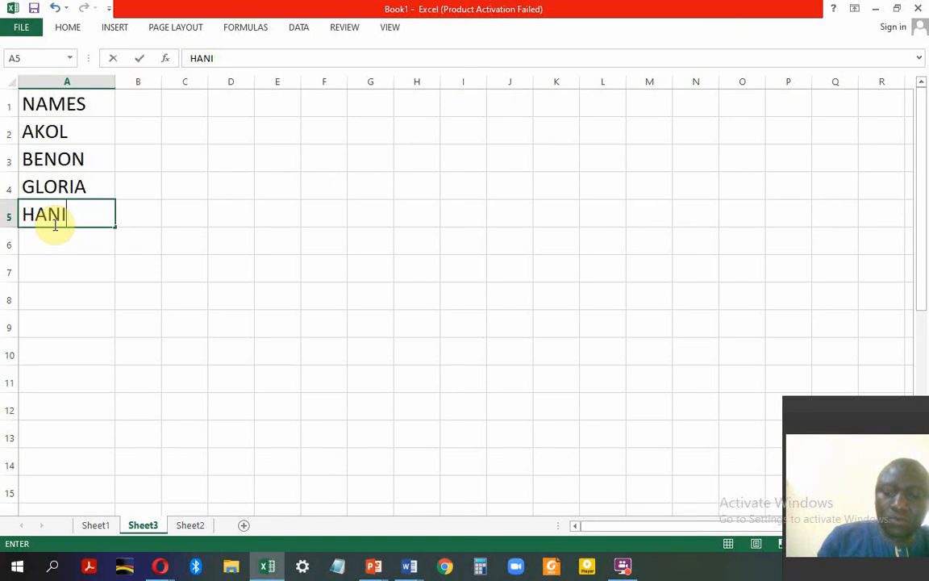
pyautogui.write('BU')
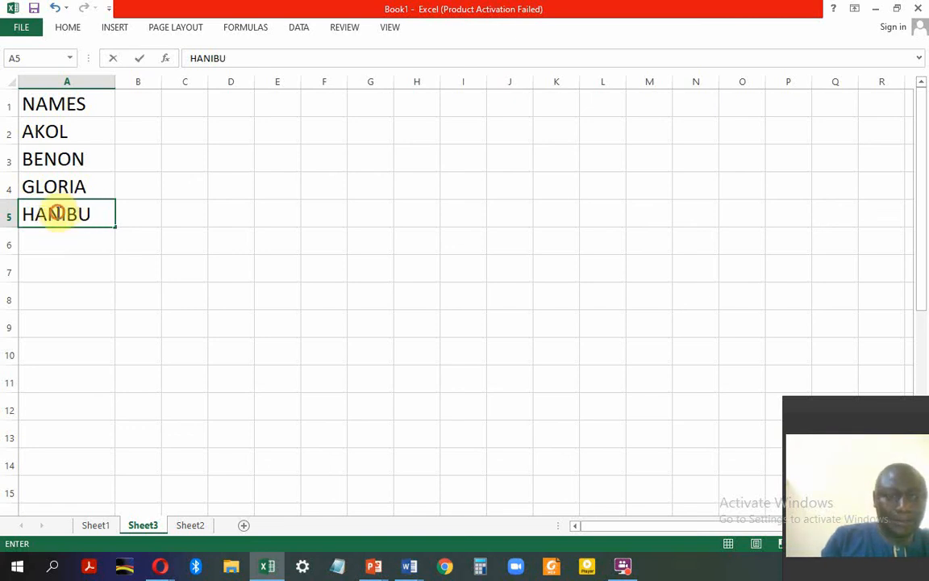
pyautogui.click(58, 213)
pyautogui.press('BackSpace')
pyautogui.write('B')
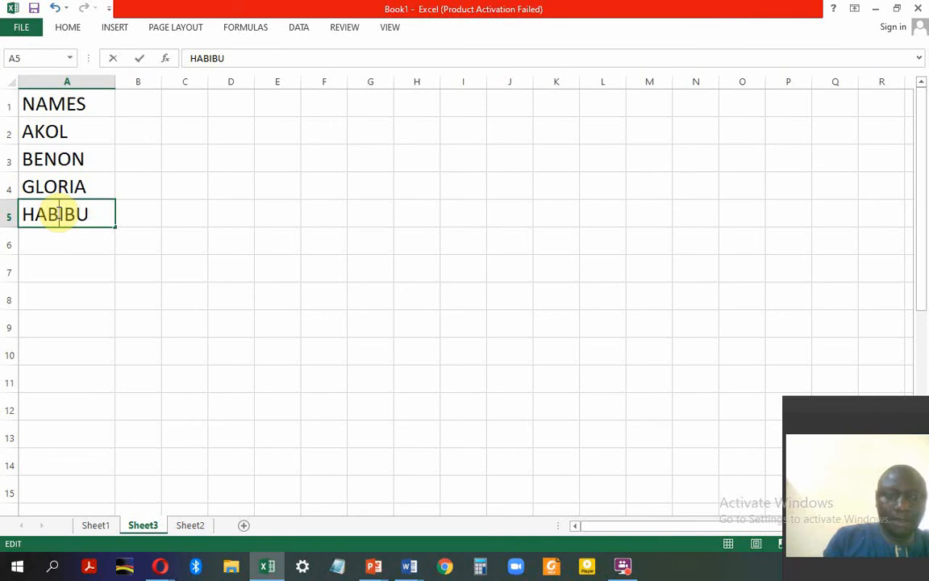
pyautogui.click(55, 244)
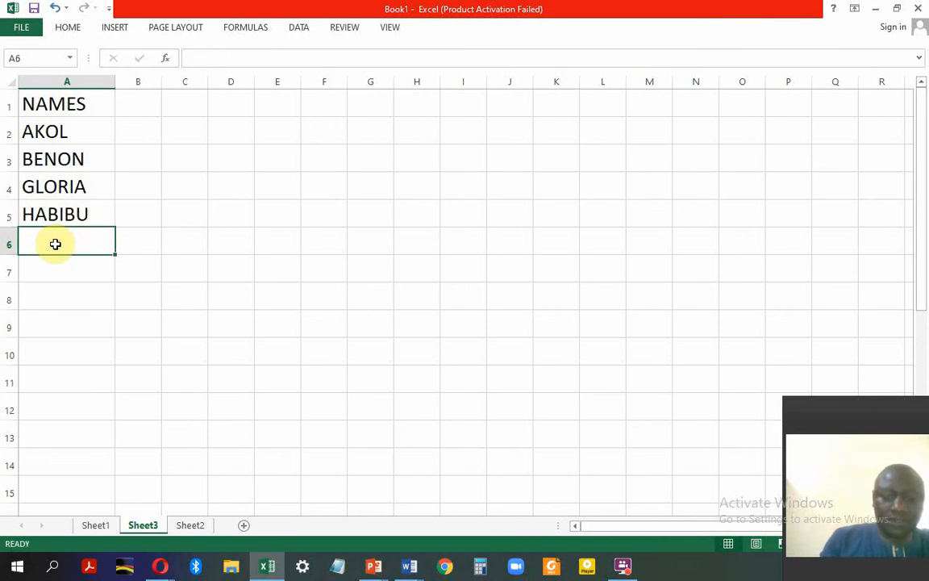
# Enter four more people's names in cells A6 to A9, one name per cell
pyautogui.write('JANET')
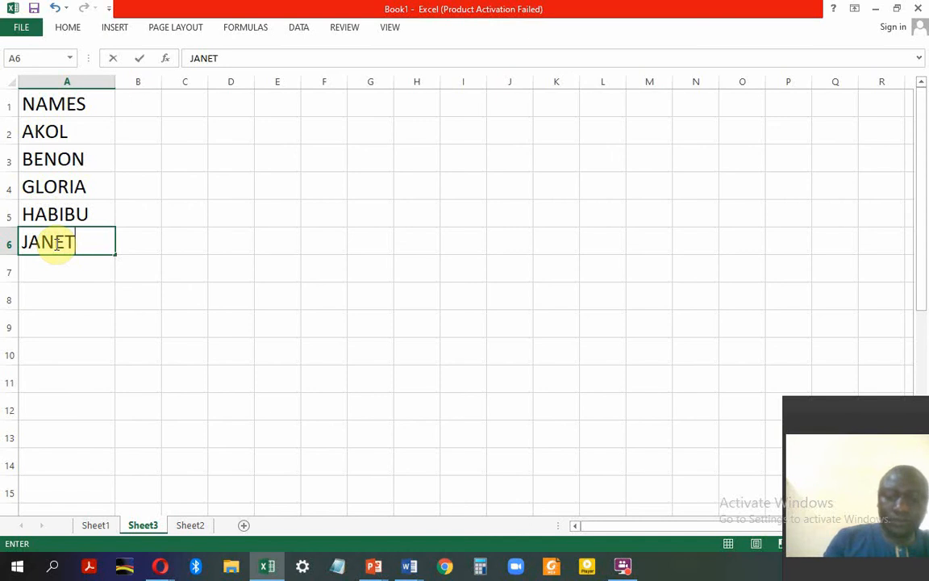
pyautogui.click(58, 268)
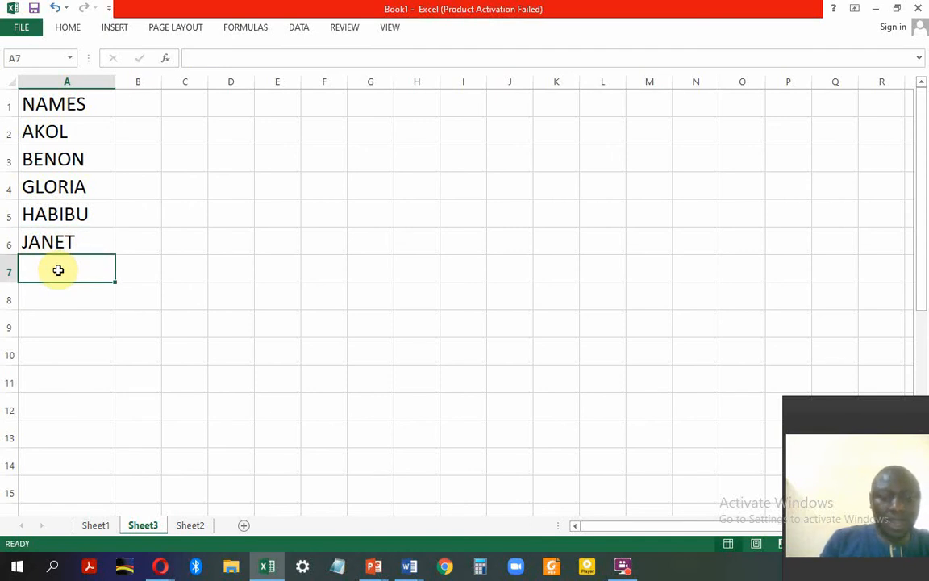
pyautogui.write('AWINO')
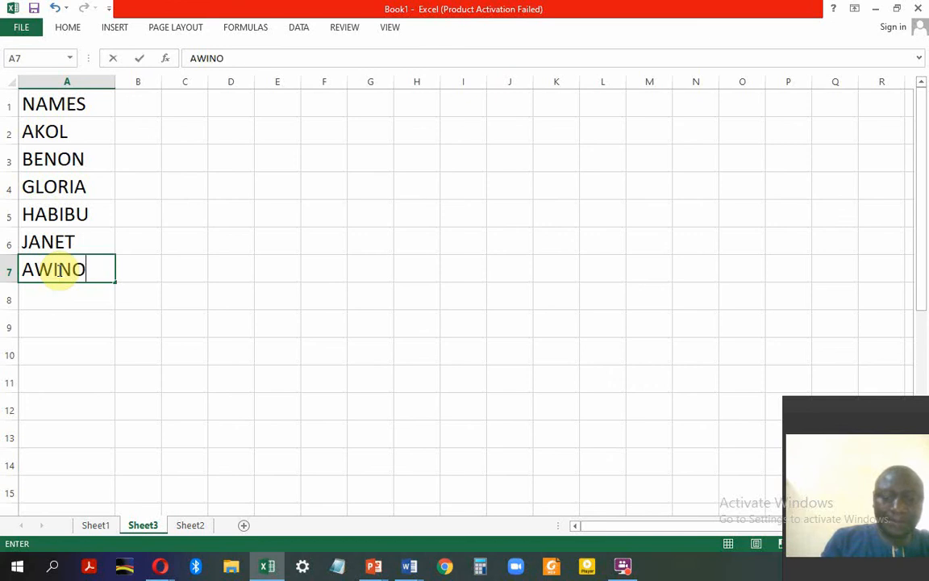
pyautogui.press('Return')
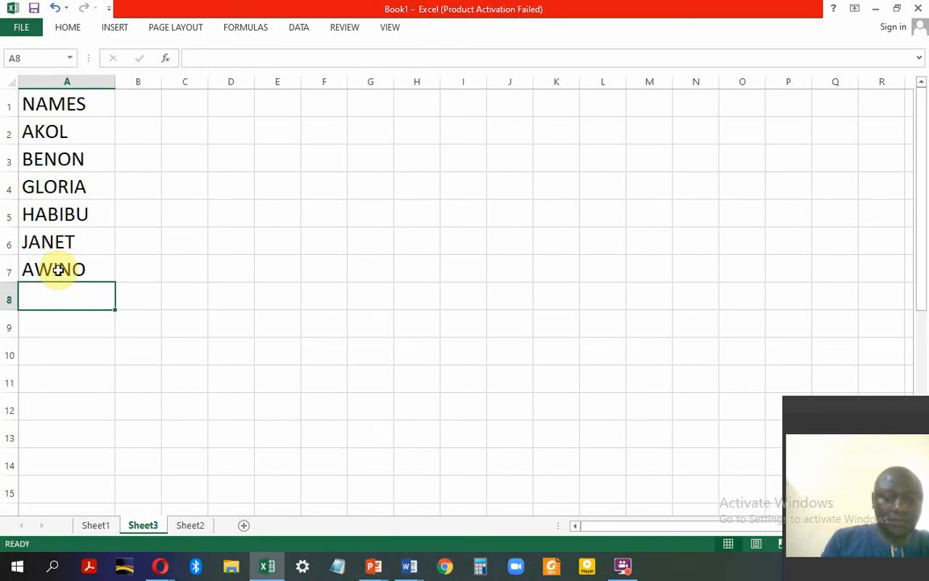
pyautogui.write('AYUB')
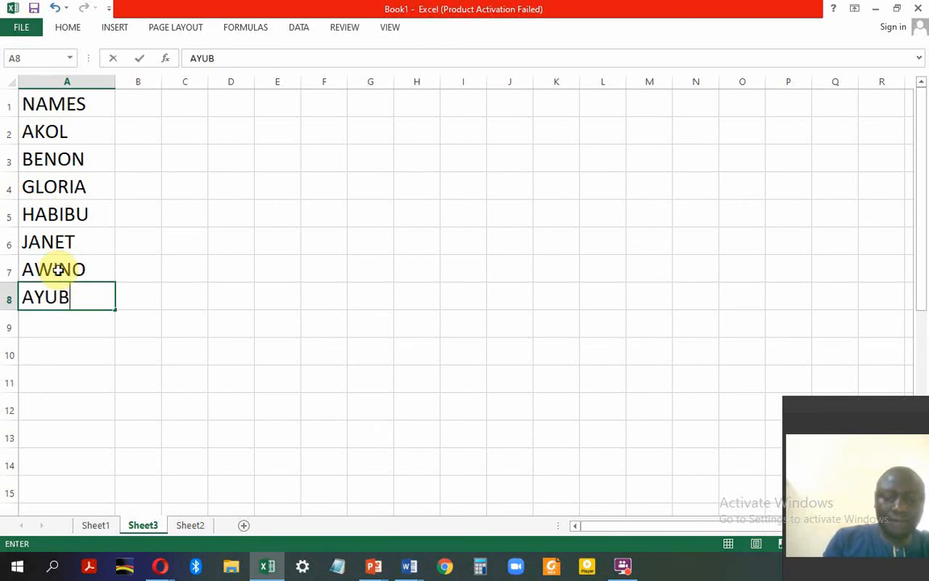
pyautogui.press('Return')
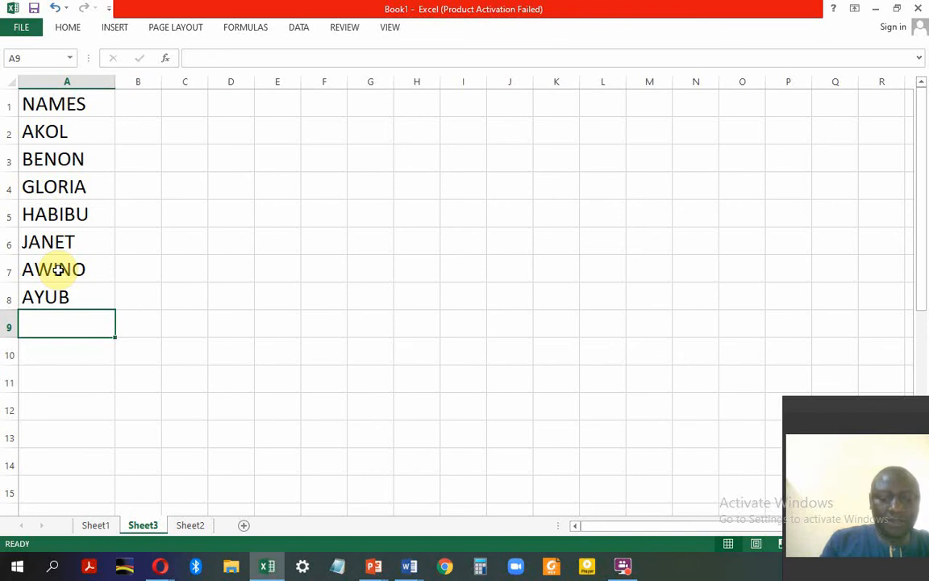
pyautogui.write('MUDAWA')
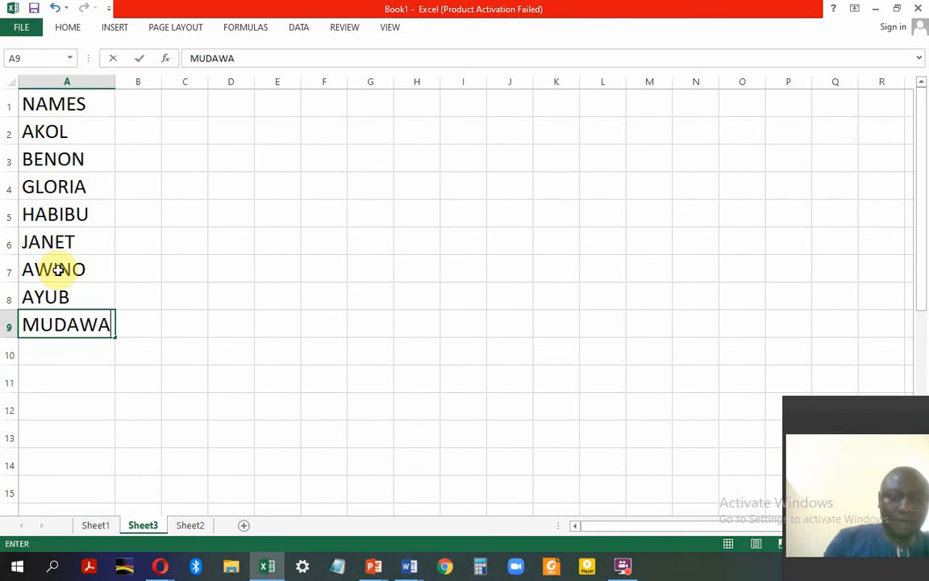
pyautogui.press('Return')
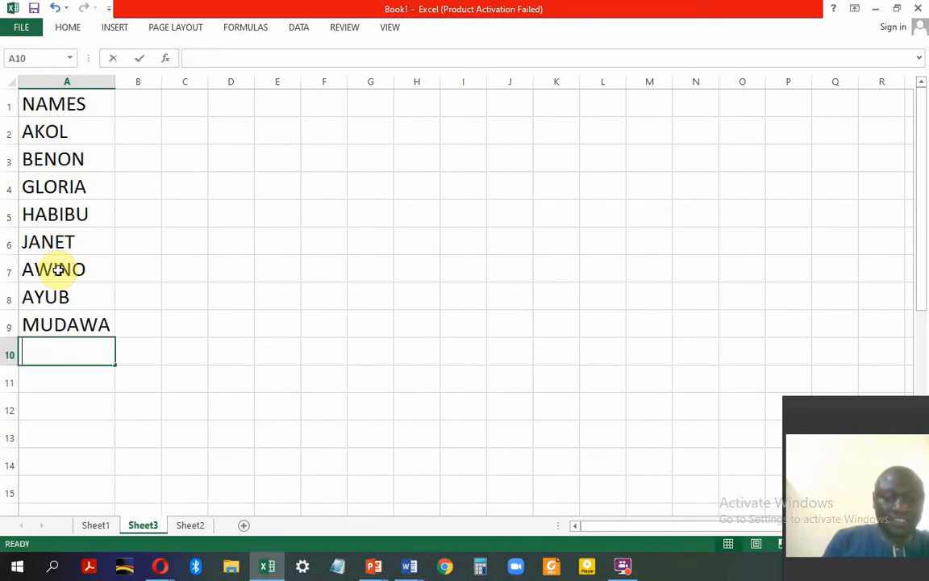
# Continue the list with three more people's names in cells A10 to A12
pyautogui.write('ZAINA')
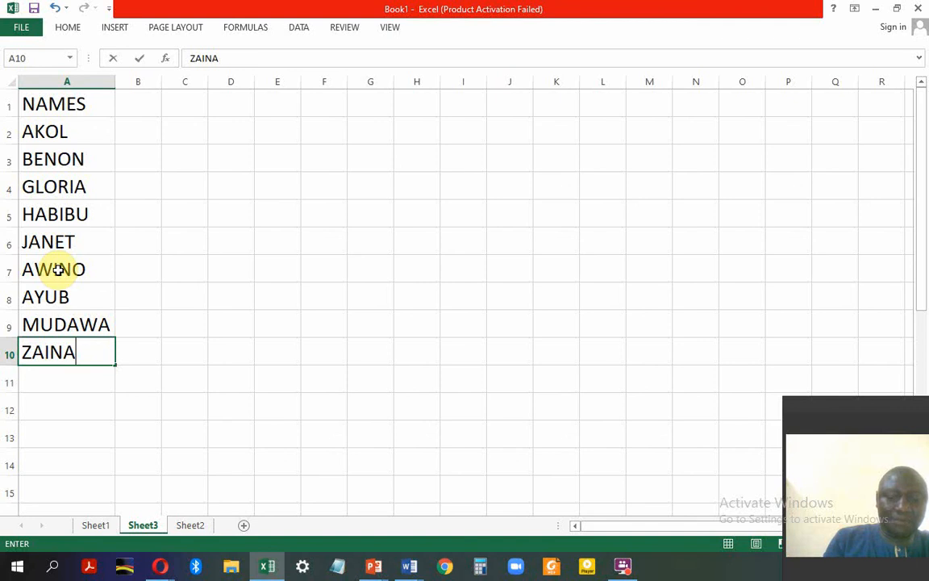
pyautogui.write('B')
pyautogui.press('Return')
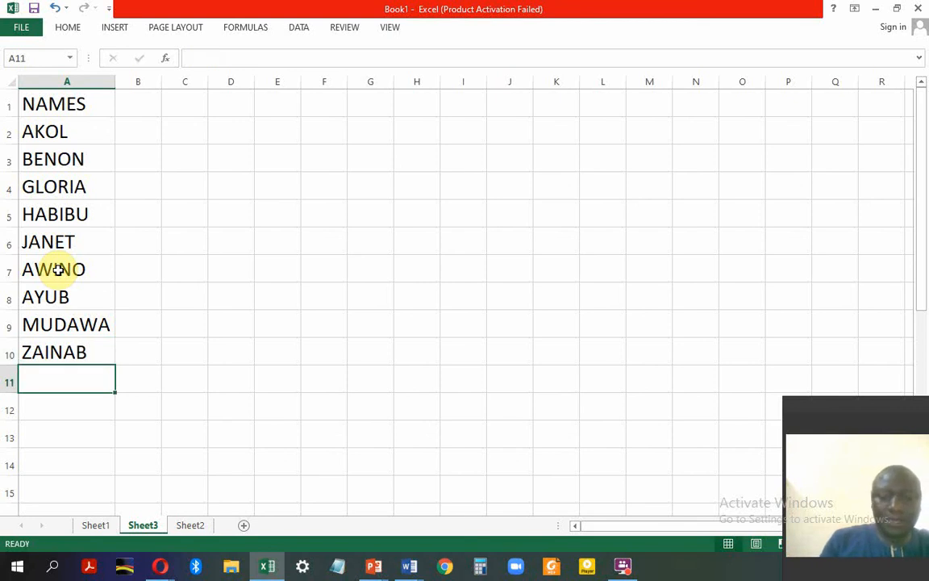
pyautogui.write('W')
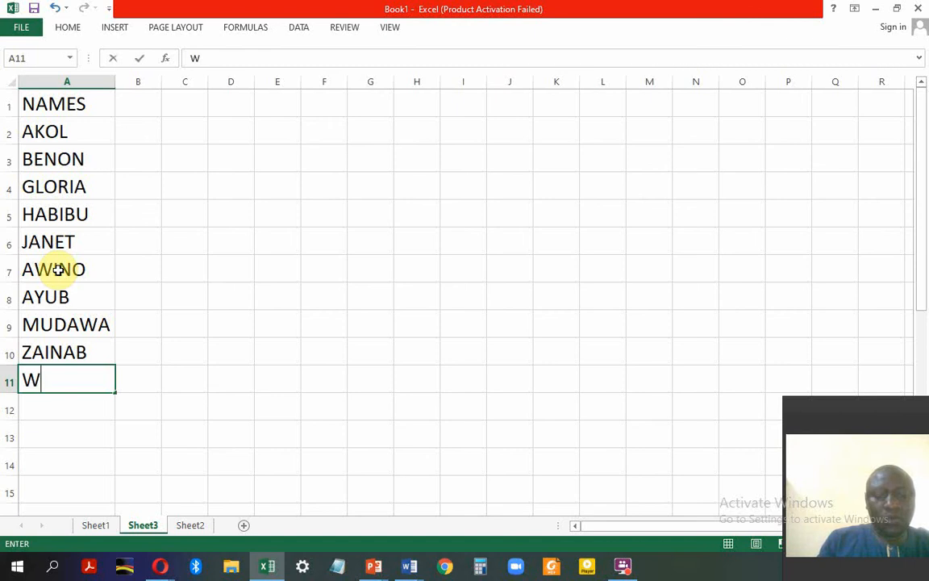
pyautogui.write('ALTER')
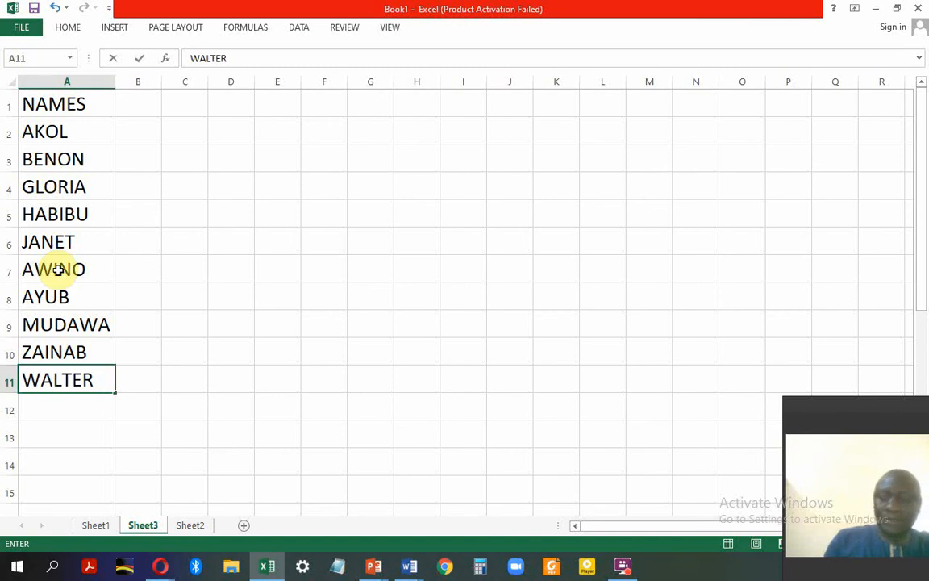
pyautogui.press('Return')
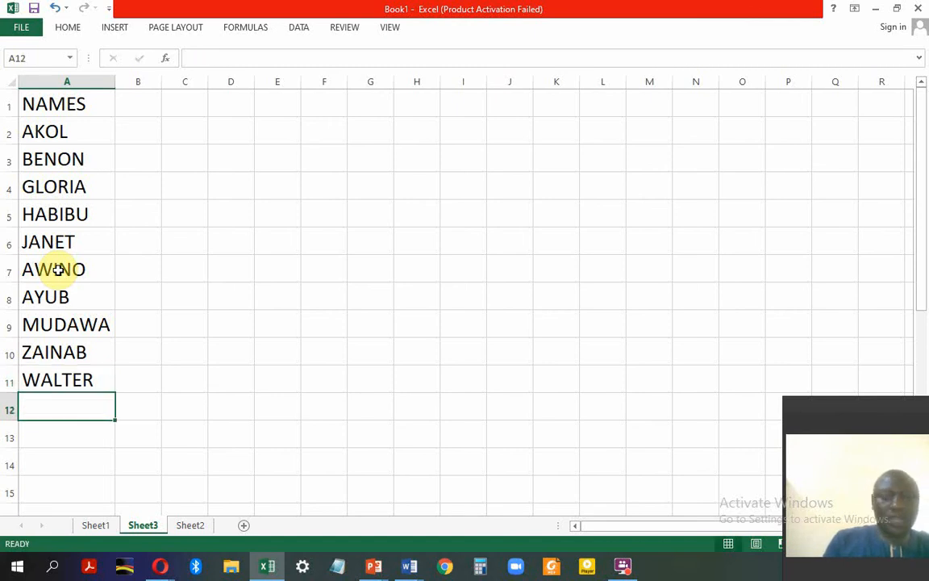
pyautogui.write('OP')
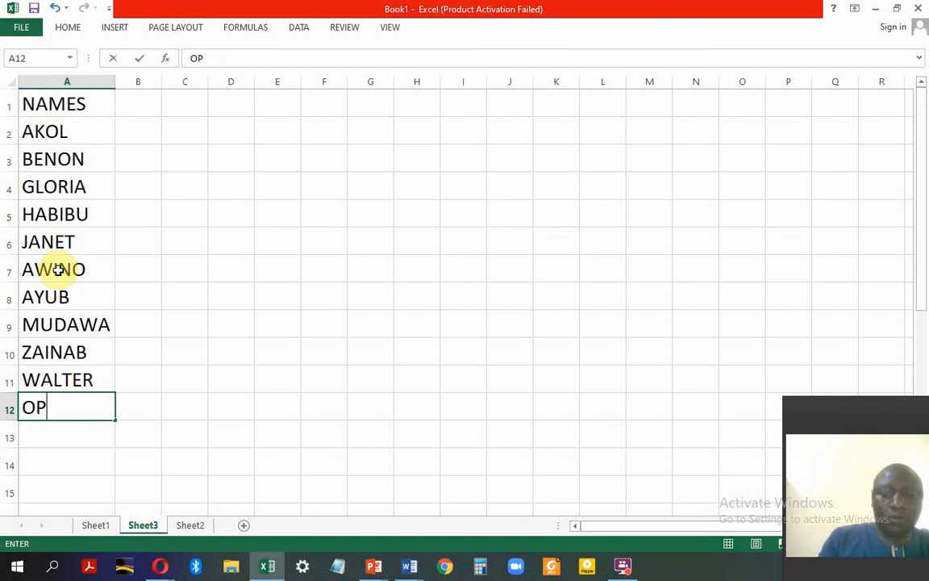
pyautogui.write('OLO')
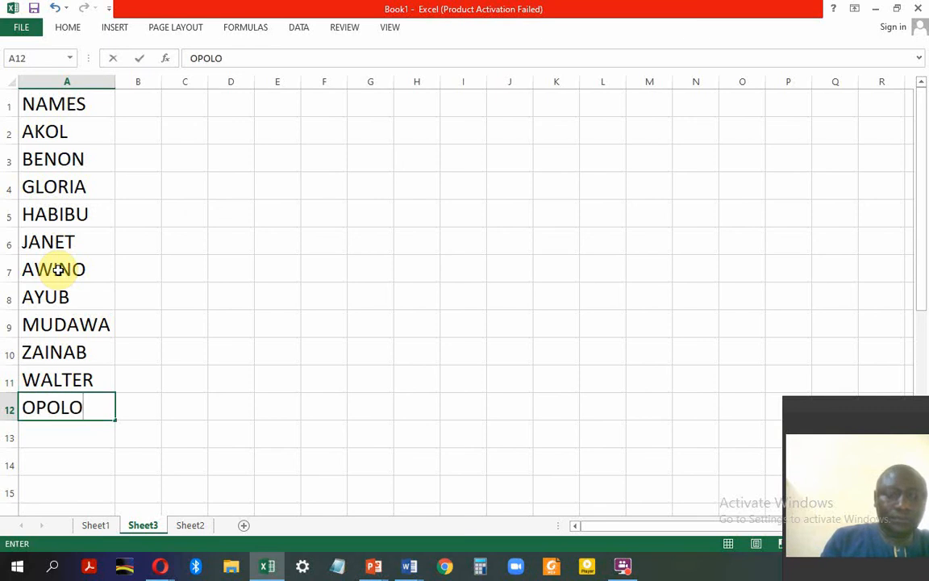
pyautogui.write('T')
pyautogui.press('Return')
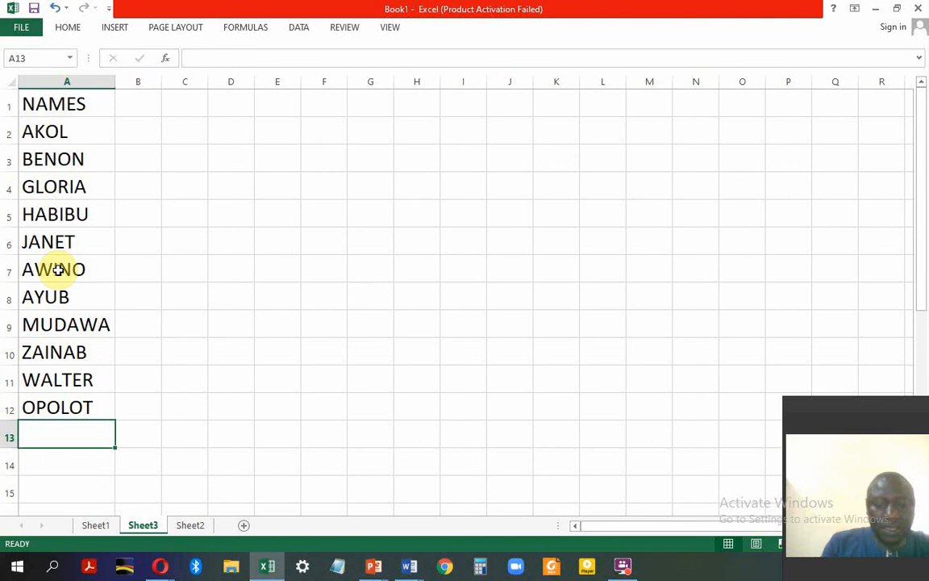
# Enter the last person's name in cell A13 and widen column A so it fits inside
pyautogui.write('NAMUG')
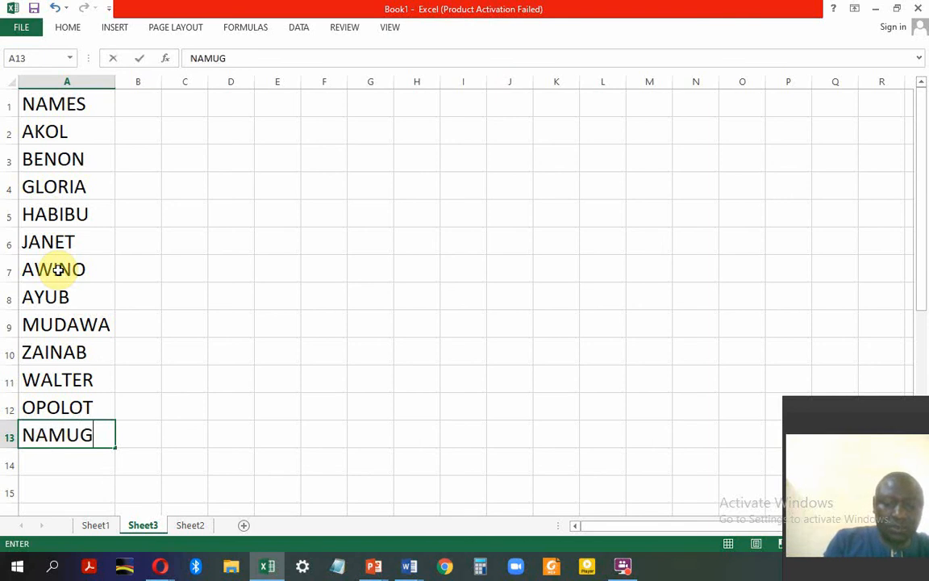
pyautogui.write('OSA')
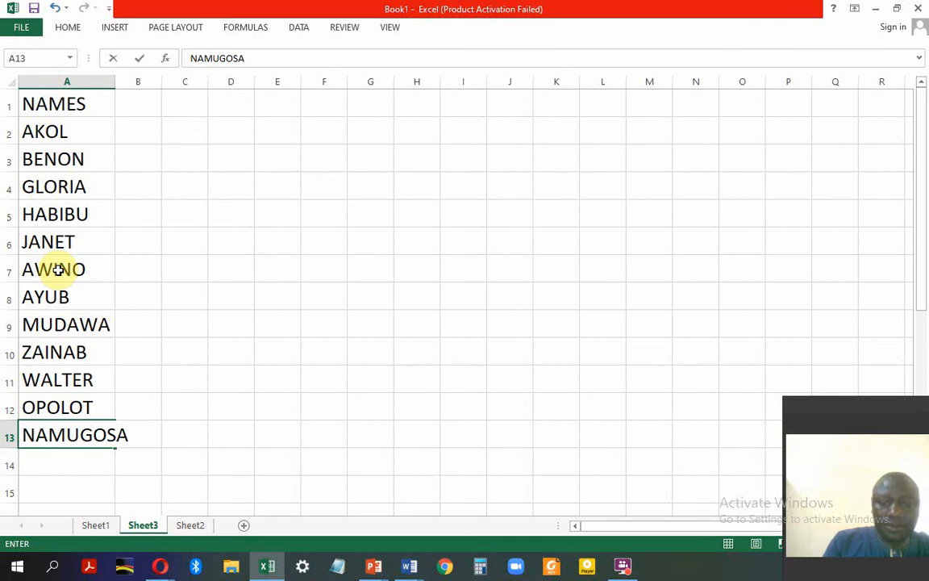
pyautogui.click(104, 98)
pyautogui.moveTo(114, 80); pyautogui.dragTo(139, 83)
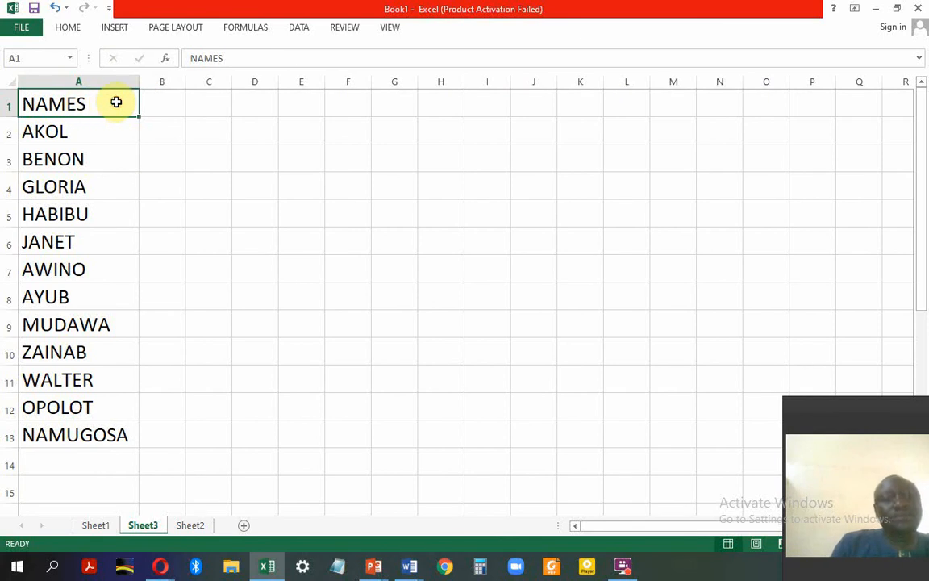
# Try sorting column A from A to Z starting from heading cell A1, and undo the sort
pyautogui.click(111, 130)
pyautogui.click(114, 105)
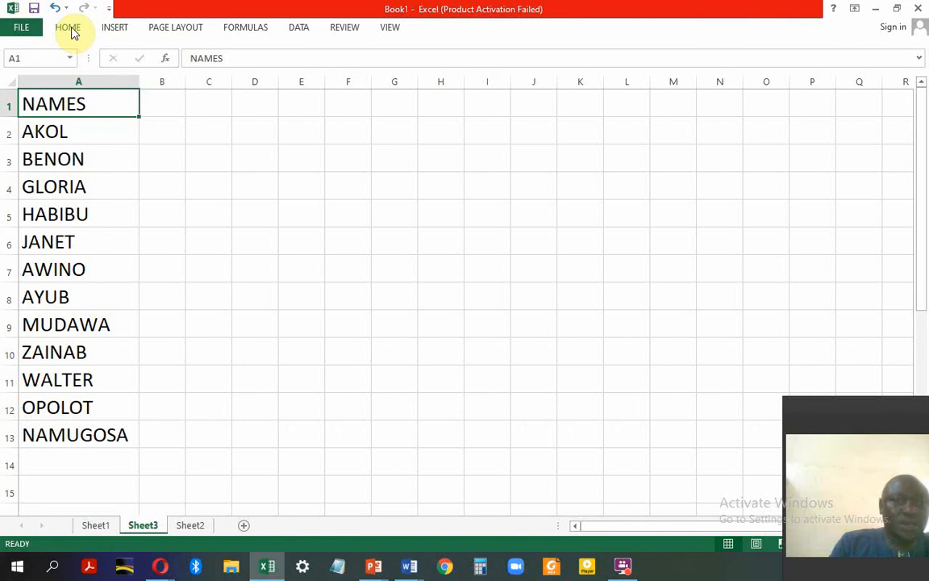
pyautogui.click(115, 29)
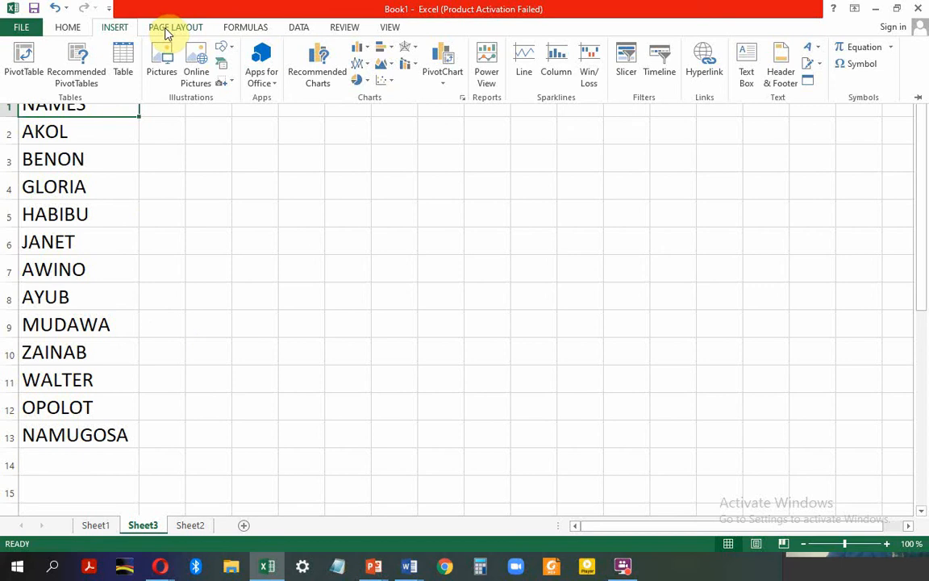
pyautogui.click(72, 26)
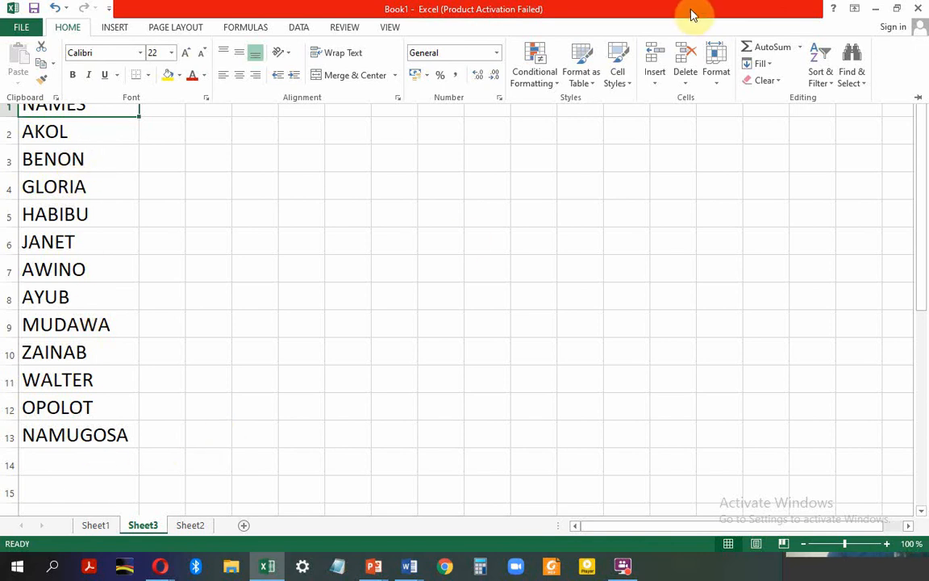
pyautogui.click(835, 88)
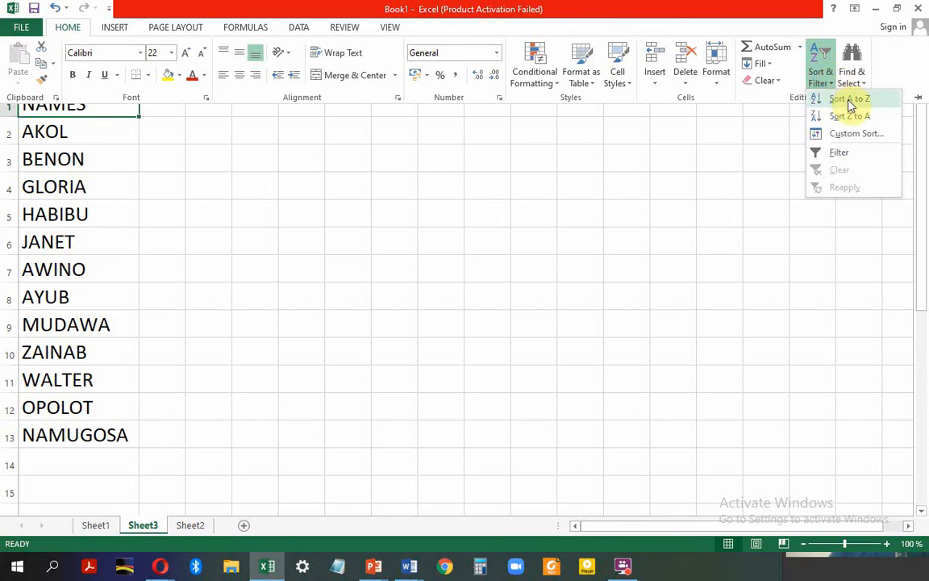
pyautogui.click(849, 99)
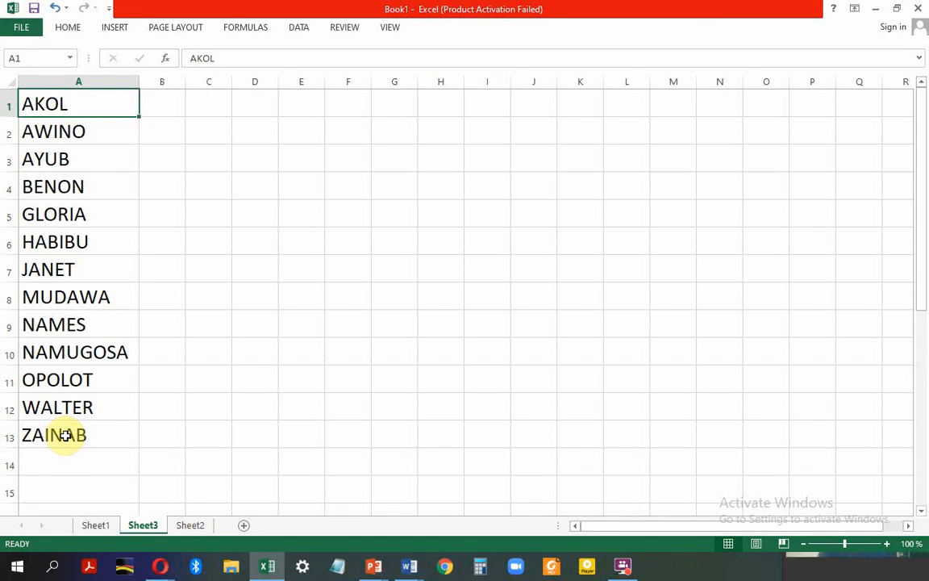
pyautogui.write('NAMES AKOL BENON GLORIA HABIBU JANET AWINO AYUB MUDAWA ZAINAB WALTER OPOLOT NAMUGOSA')
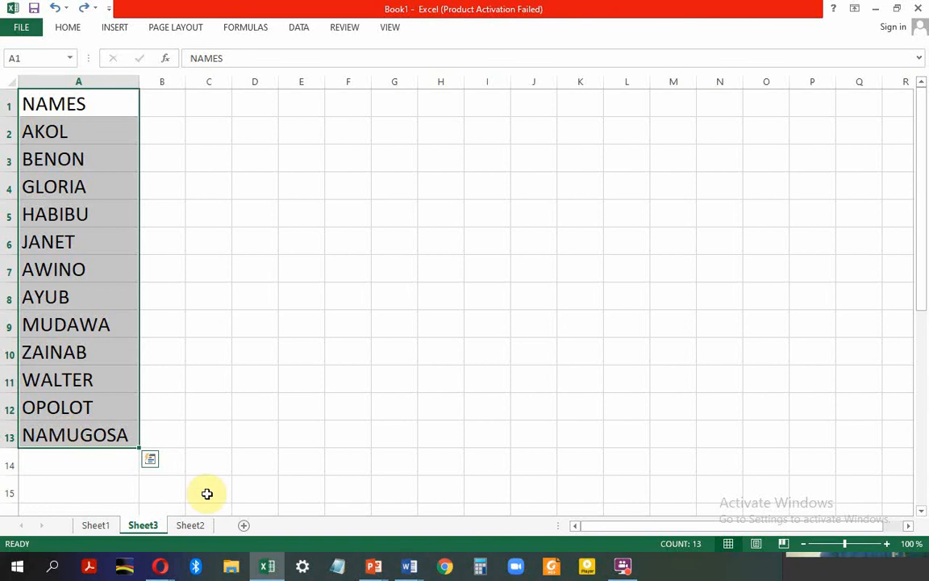
# Sort only the names in cells A2 to A13 from A to Z, leaving out the NAMES heading
pyautogui.click(202, 133)
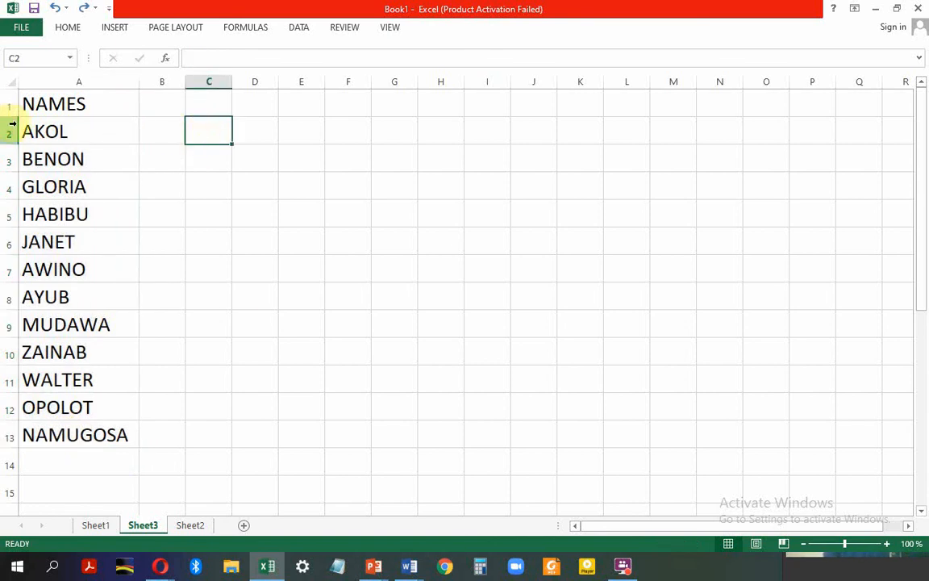
pyautogui.moveTo(25, 128); pyautogui.dragTo(110, 423)
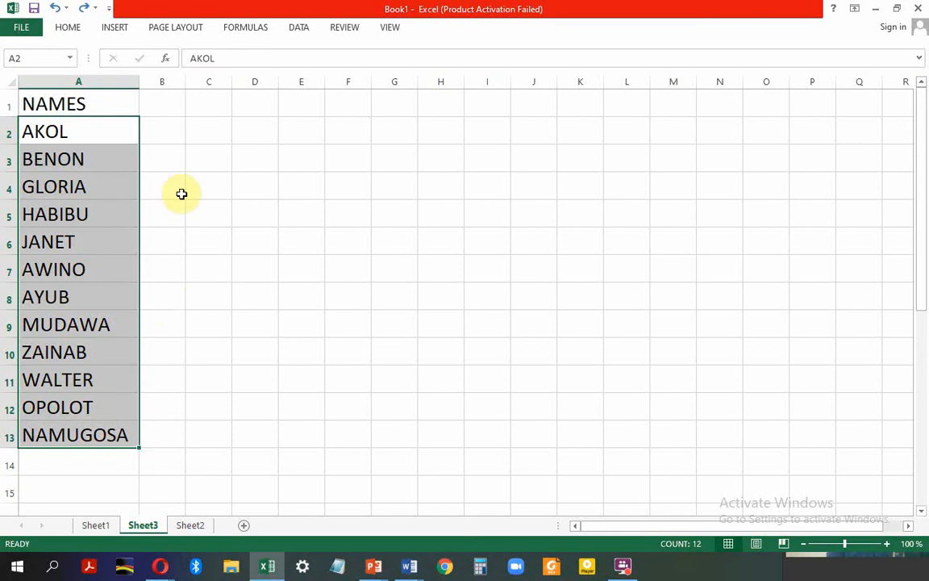
pyautogui.click(73, 28)
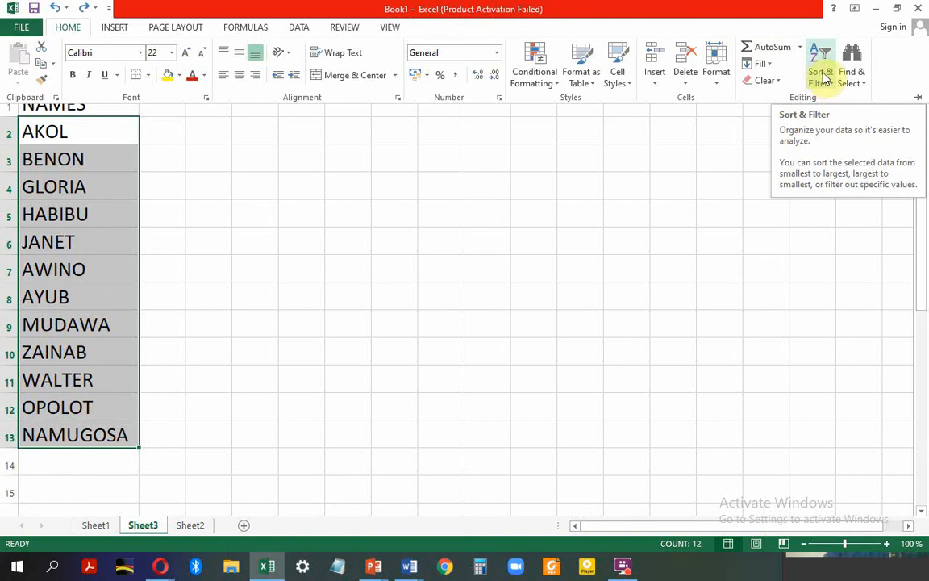
pyautogui.click(826, 81)
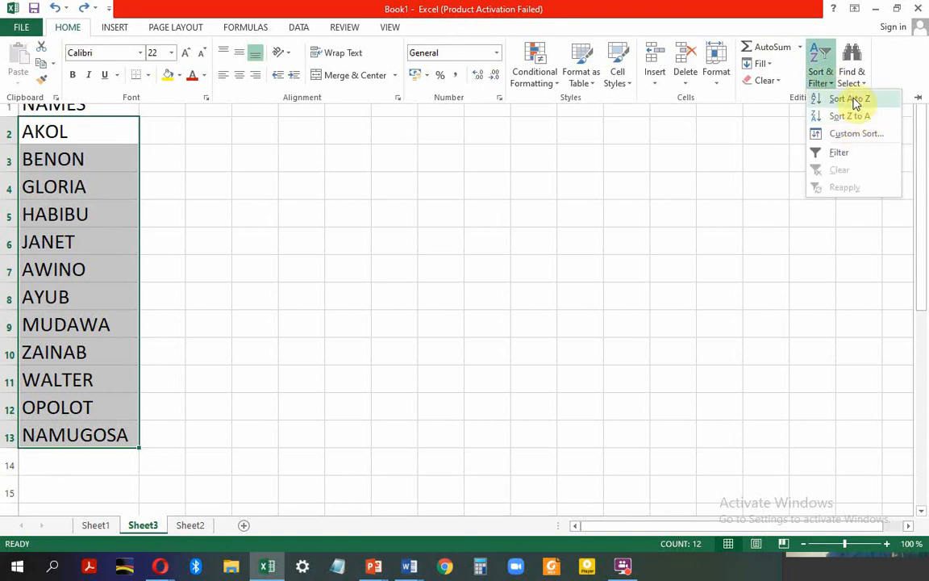
pyautogui.click(852, 99)
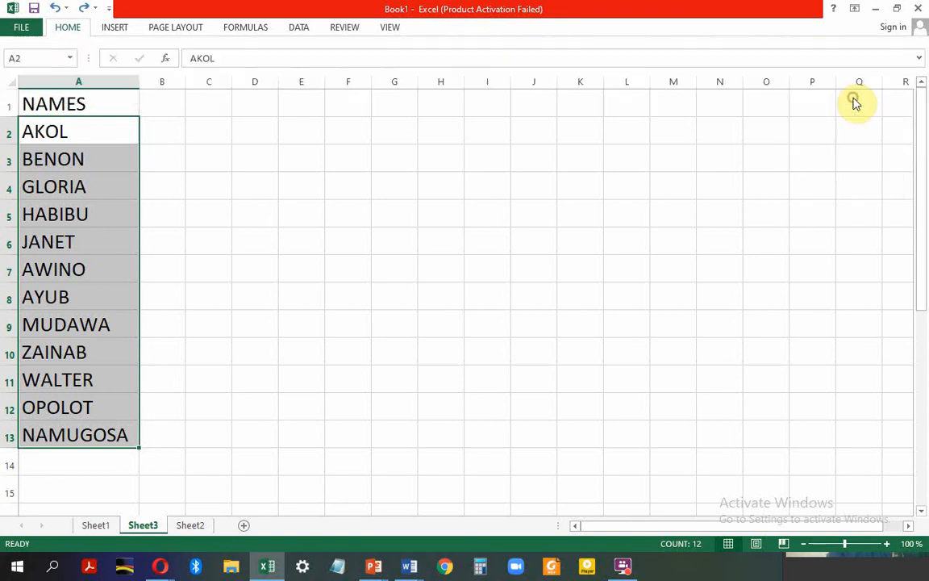
pyautogui.click(153, 152)
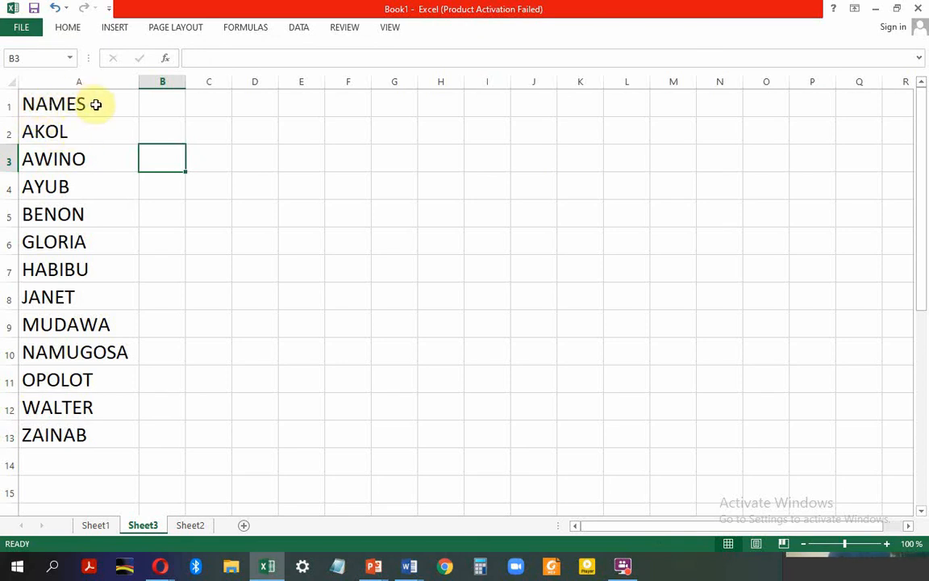
# Change the font color of the NAMES heading in cell A1 to the standard red
pyautogui.click(35, 104)
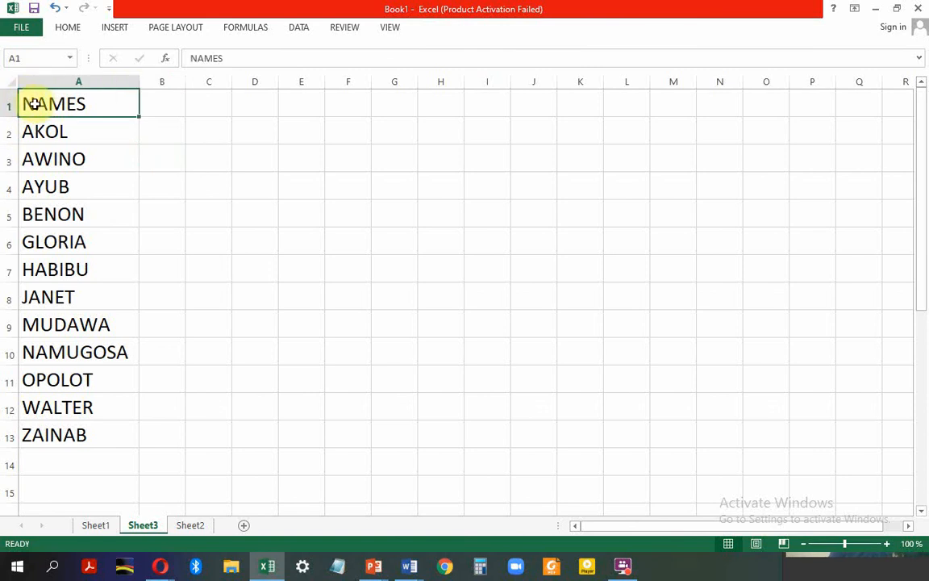
pyautogui.click(70, 27)
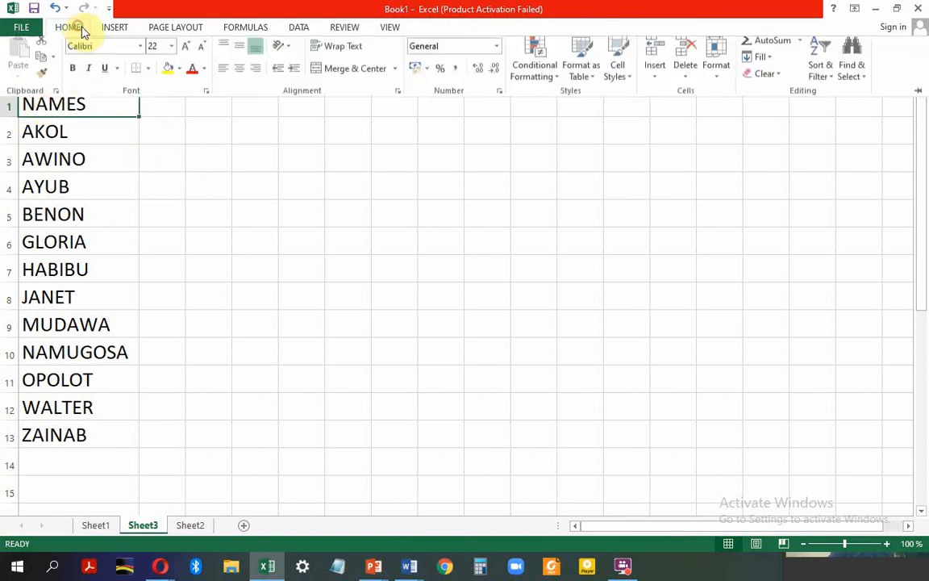
pyautogui.click(205, 79)
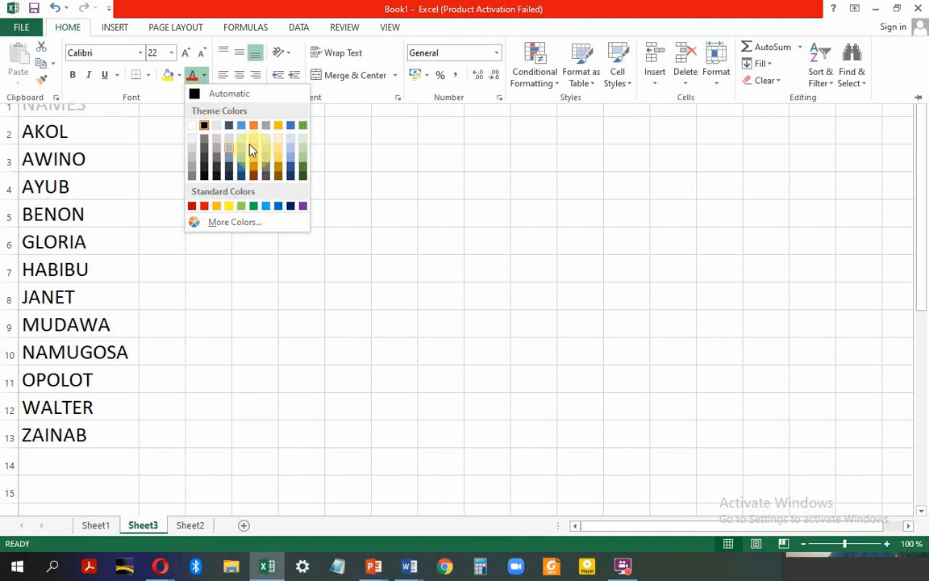
pyautogui.click(204, 208)
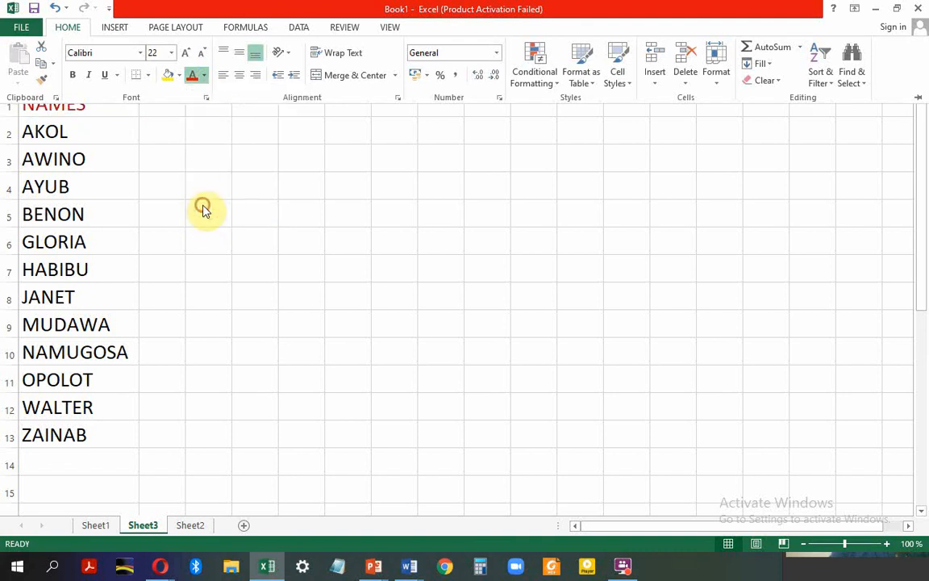
# Sort column A from A to Z again, starting from the red NAMES heading in cell A1
pyautogui.click(178, 131)
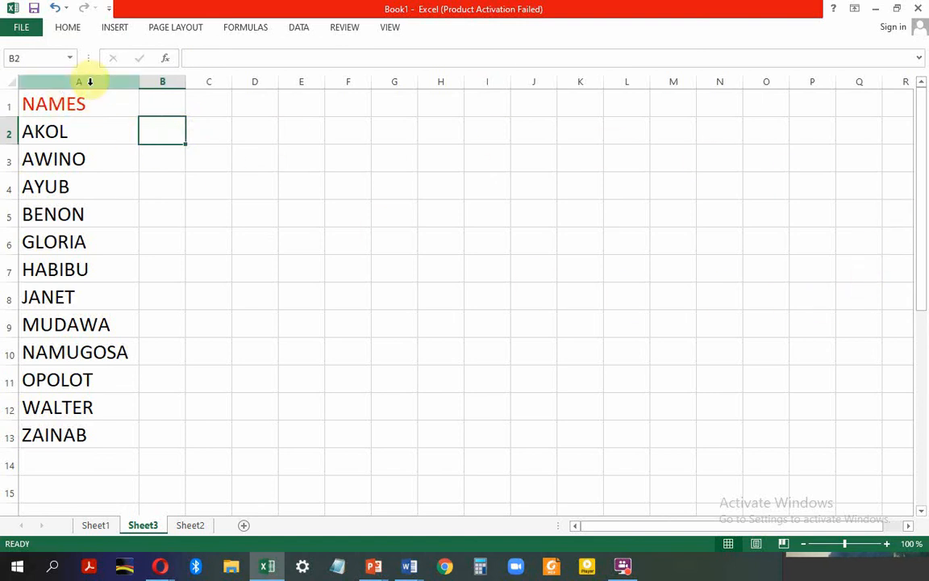
pyautogui.click(112, 99)
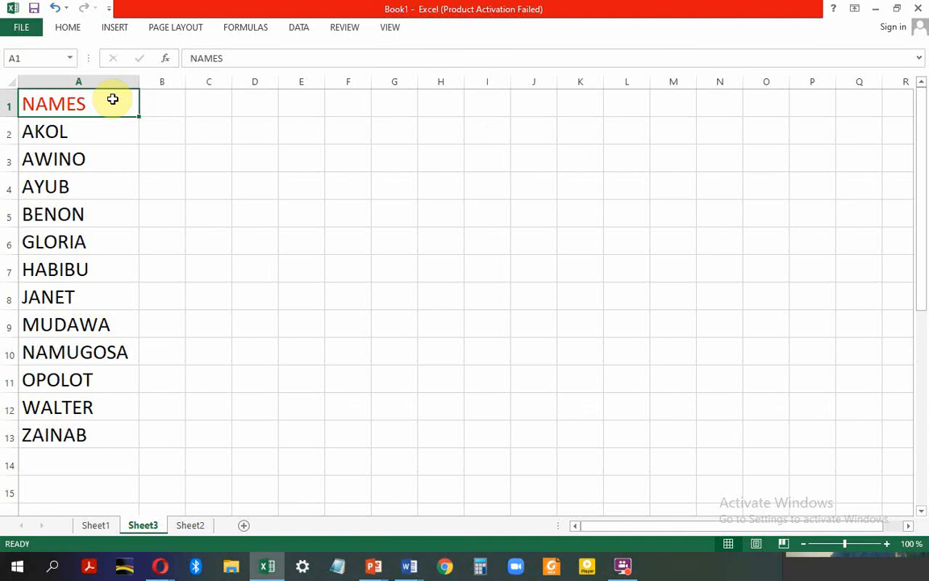
pyautogui.click(71, 28)
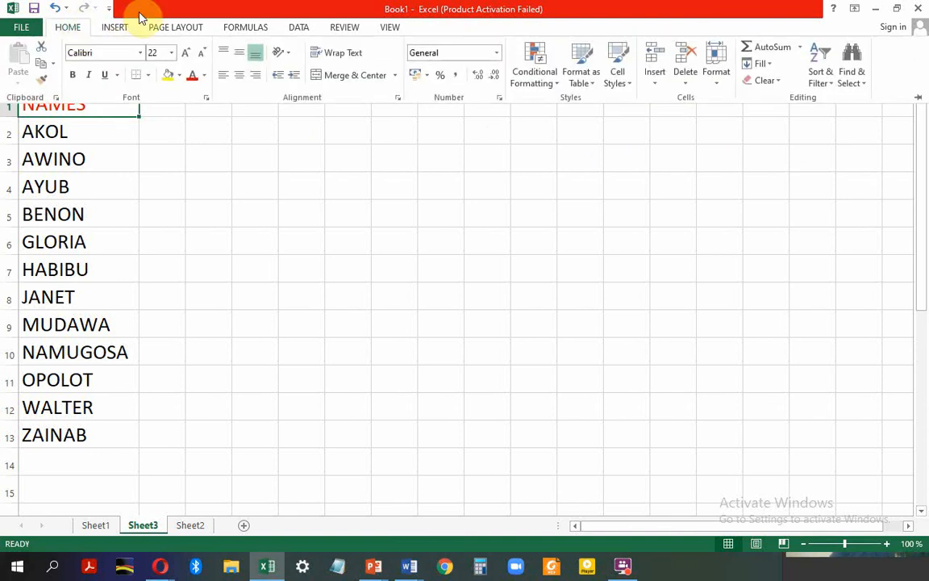
pyautogui.click(835, 87)
pyautogui.click(874, 105)
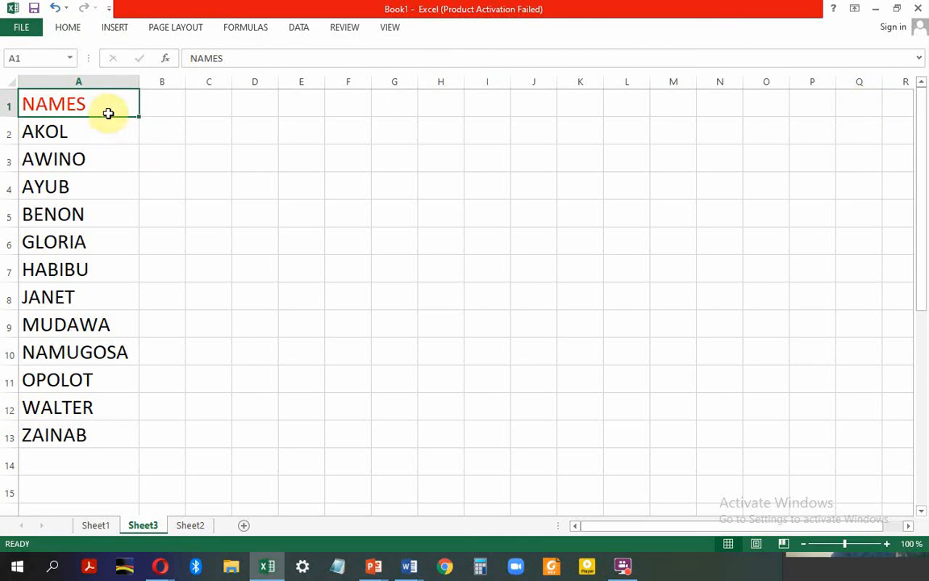
# Sort the names below the heading from Z to A, starting from cell A1
pyautogui.click(71, 28)
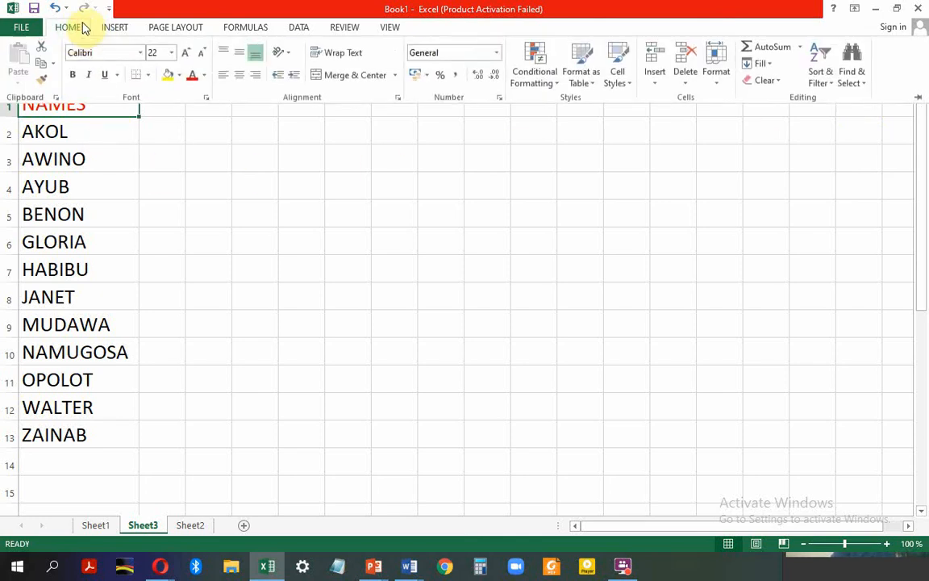
pyautogui.click(833, 87)
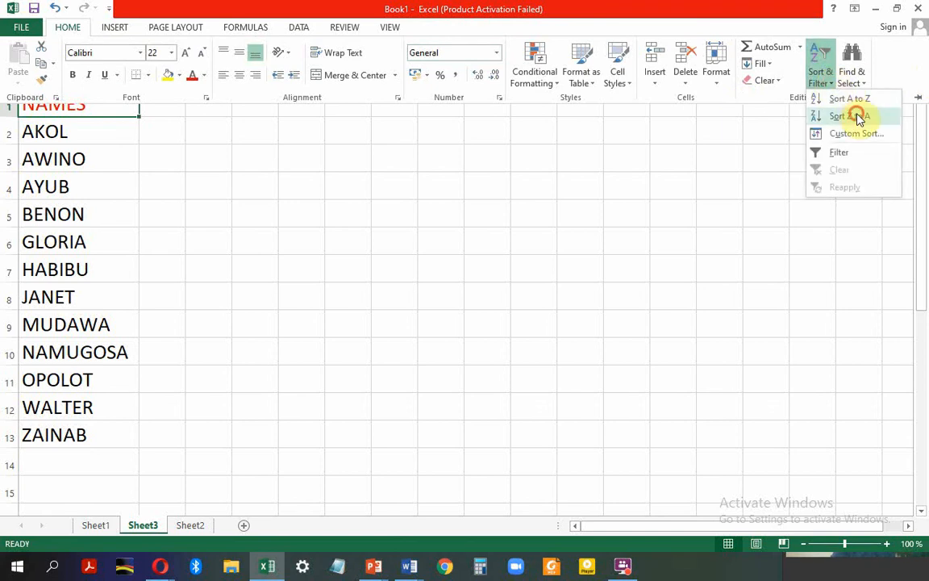
pyautogui.click(853, 114)
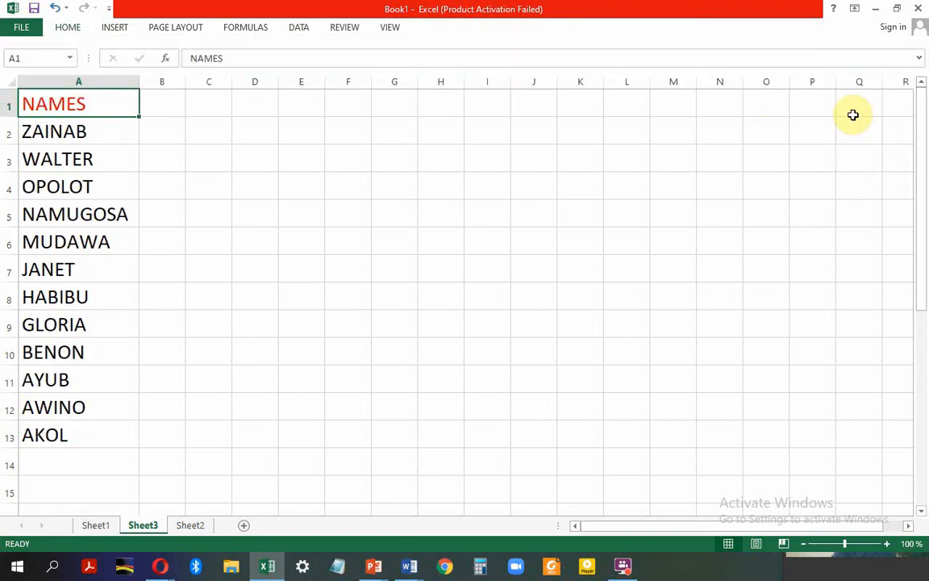
pyautogui.click(107, 132)
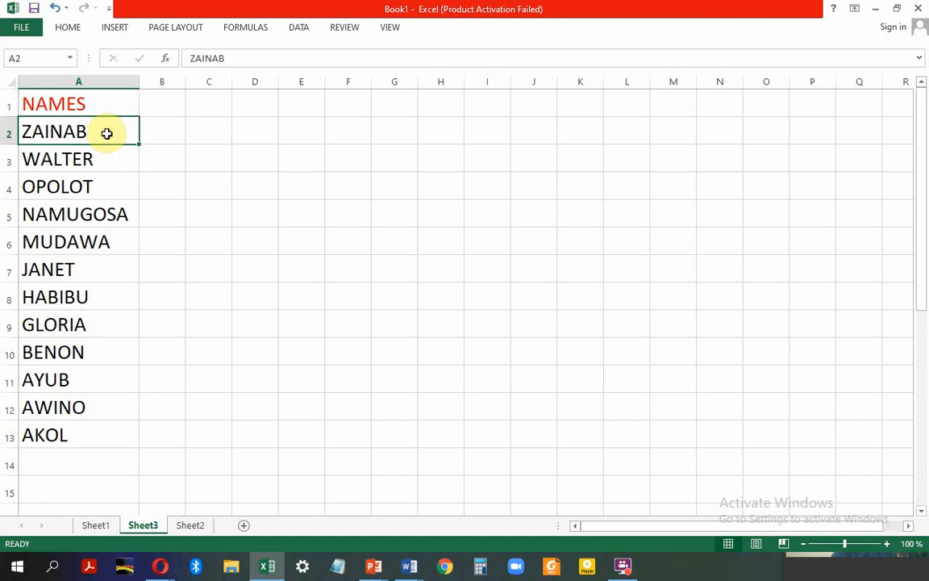
pyautogui.click(106, 104)
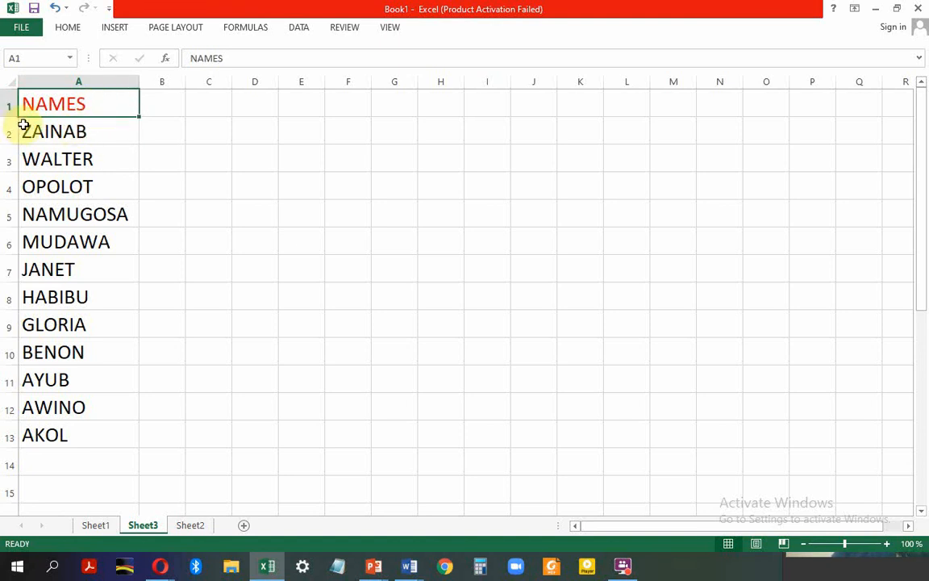
# Sort the names in cells A2 to A13 from A to Z
pyautogui.moveTo(23, 126); pyautogui.dragTo(104, 432)
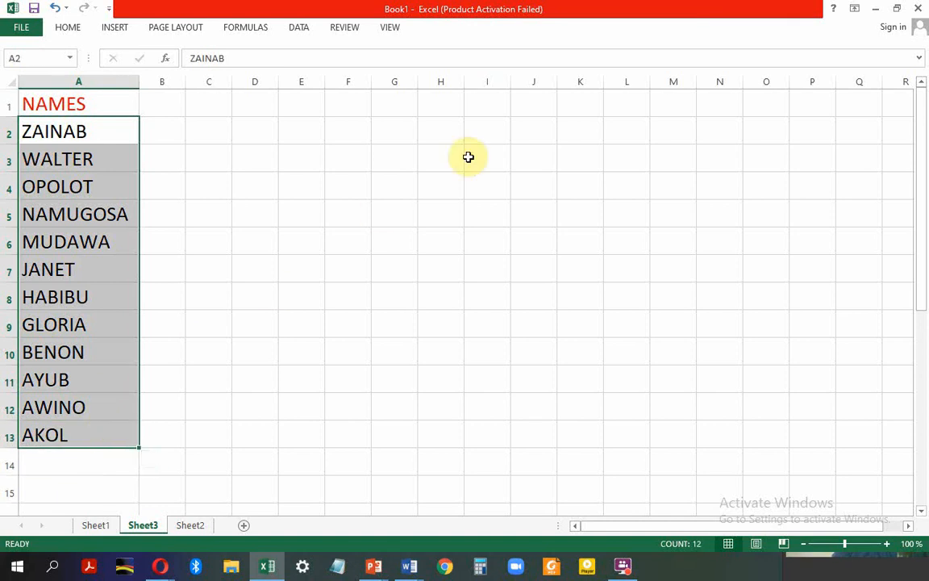
pyautogui.click(109, 28)
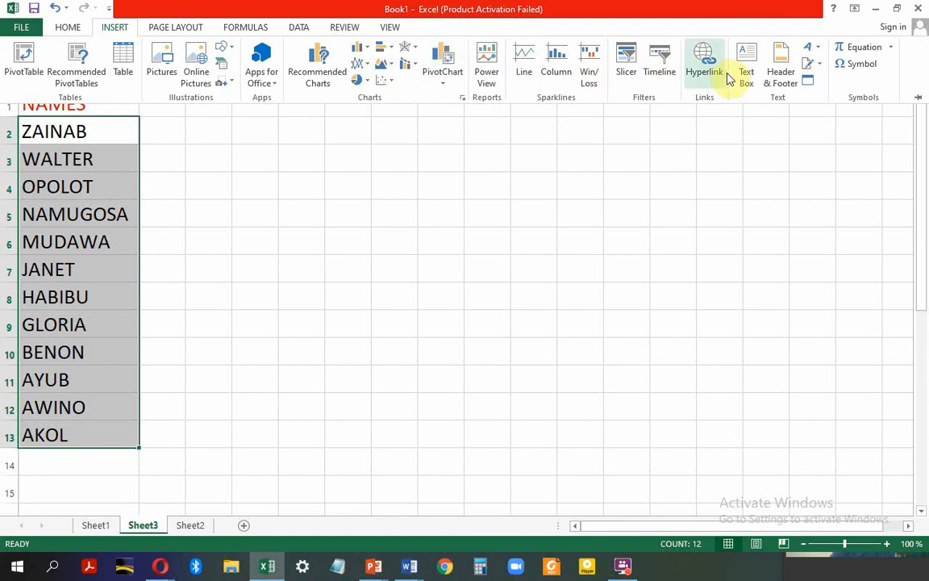
pyautogui.click(68, 28)
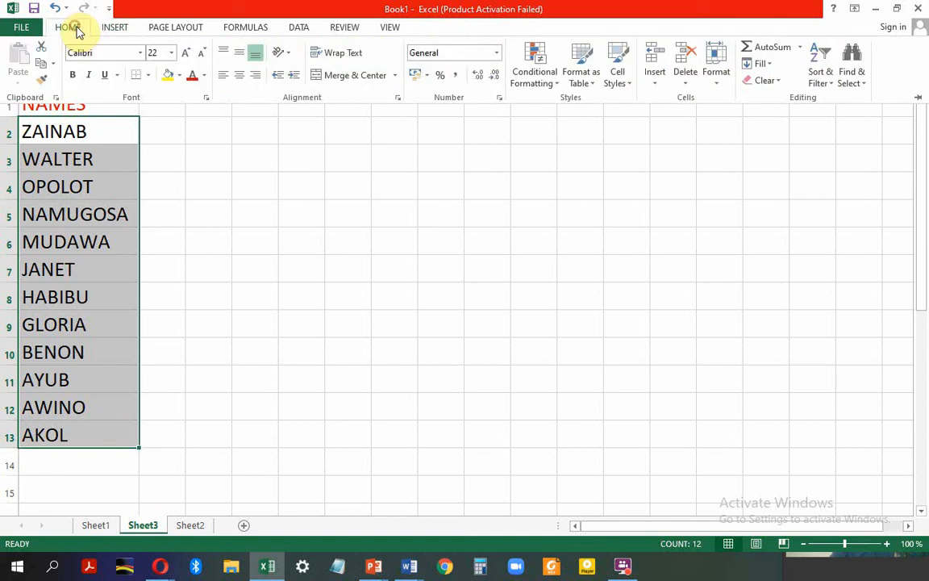
pyautogui.click(835, 89)
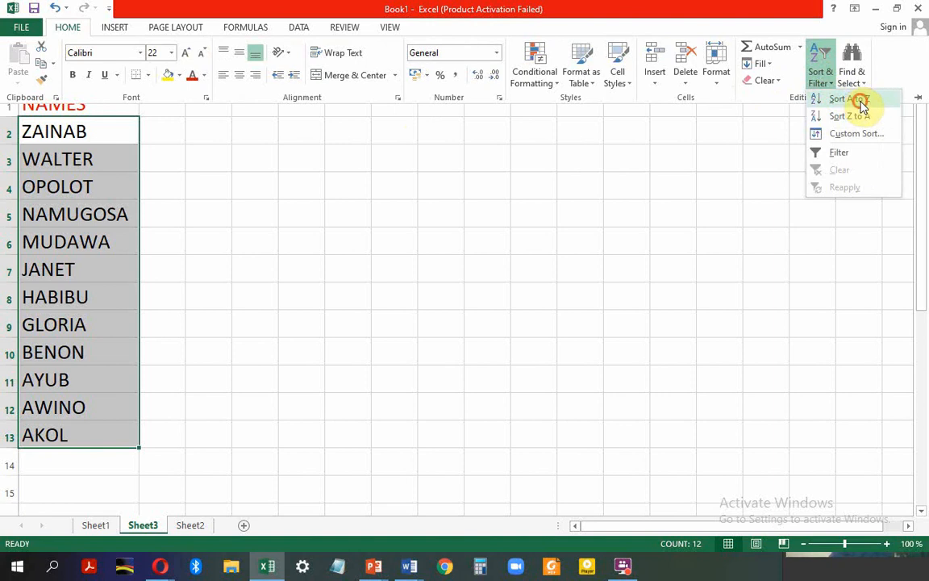
pyautogui.click(860, 101)
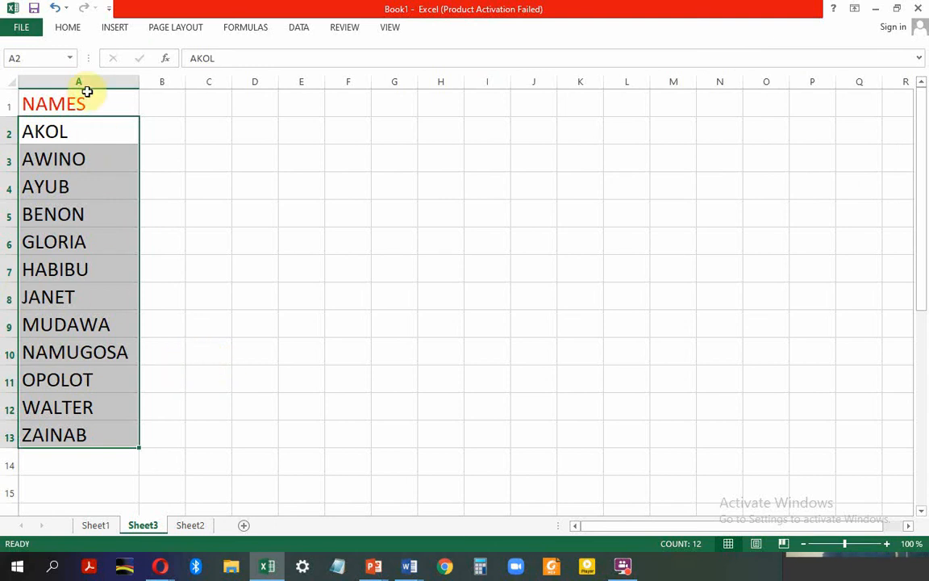
# Insert a row above the NAMES heading and enter BCK in cell A1
pyautogui.click(4, 95)
pyautogui.rightClick(5, 96)
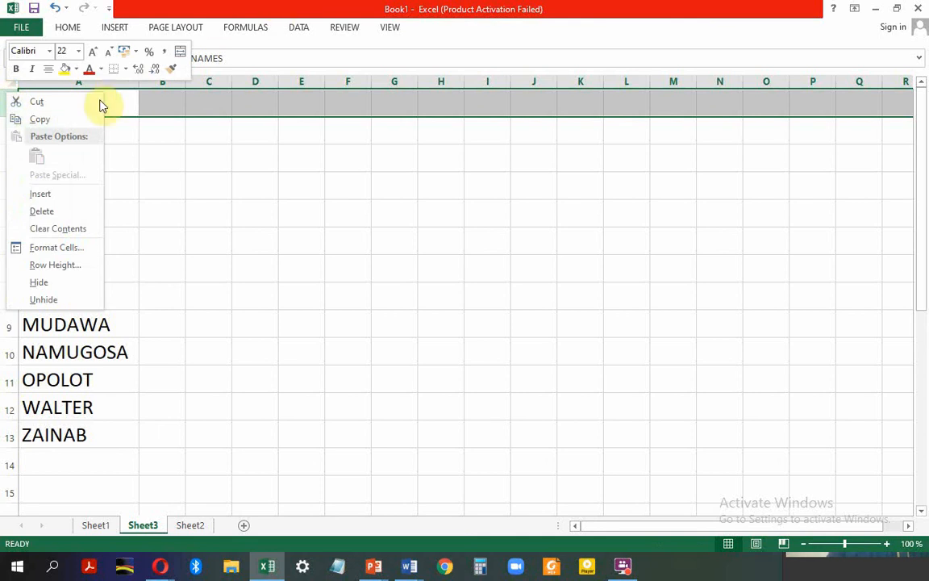
pyautogui.click(40, 196)
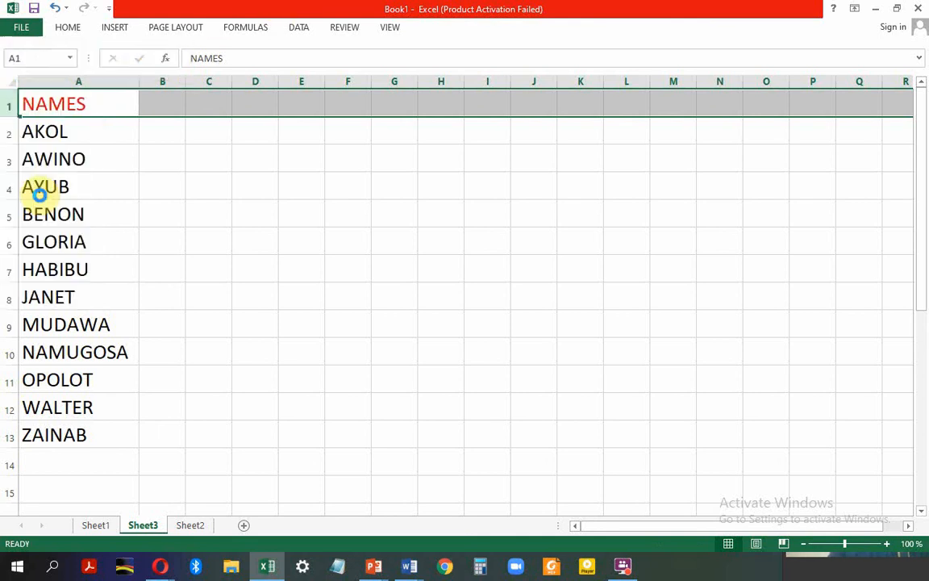
pyautogui.click(84, 98)
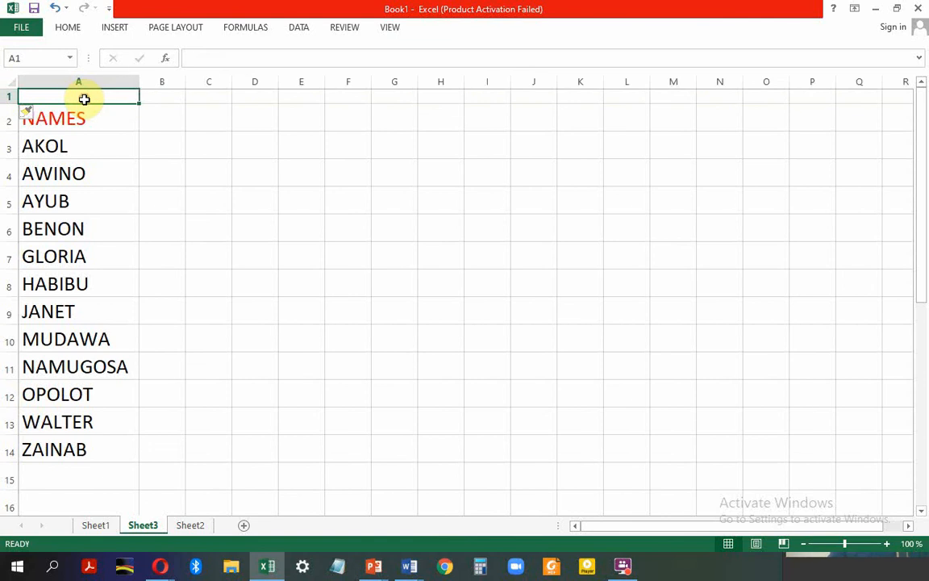
pyautogui.doubleClick(85, 101)
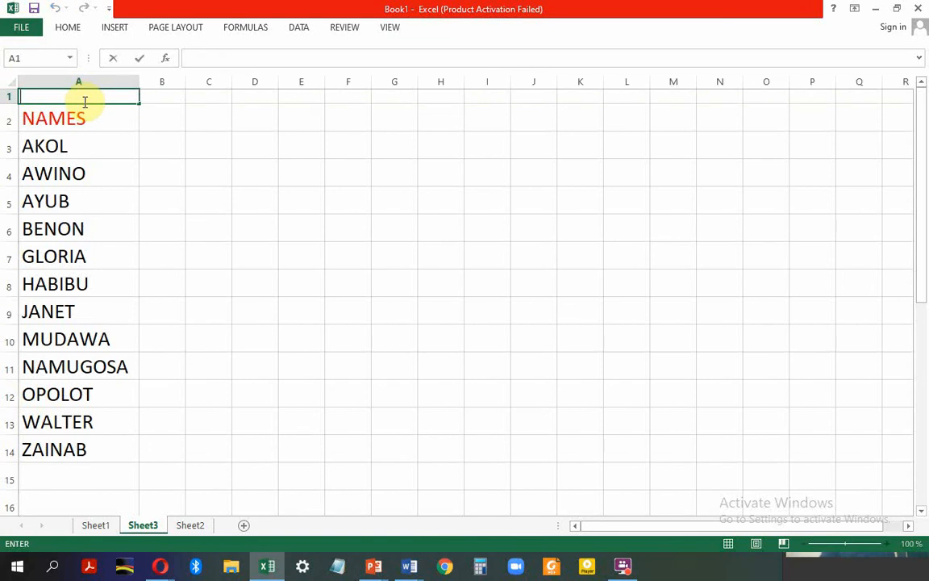
pyautogui.write('BENON')
pyautogui.write('CK')
# Enter the heading MARK in cell B2, beside the NAMES heading
pyautogui.click(154, 119)
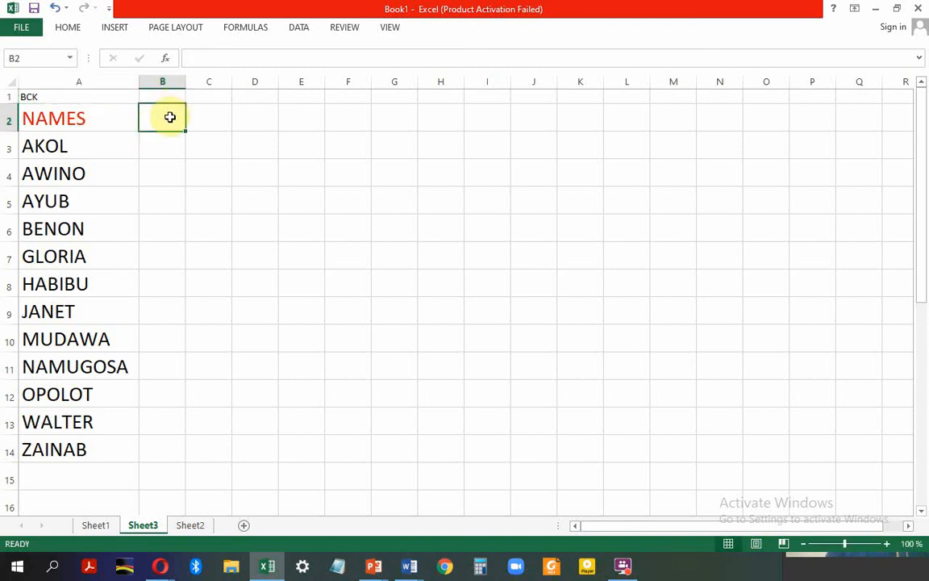
pyautogui.write('MARK')
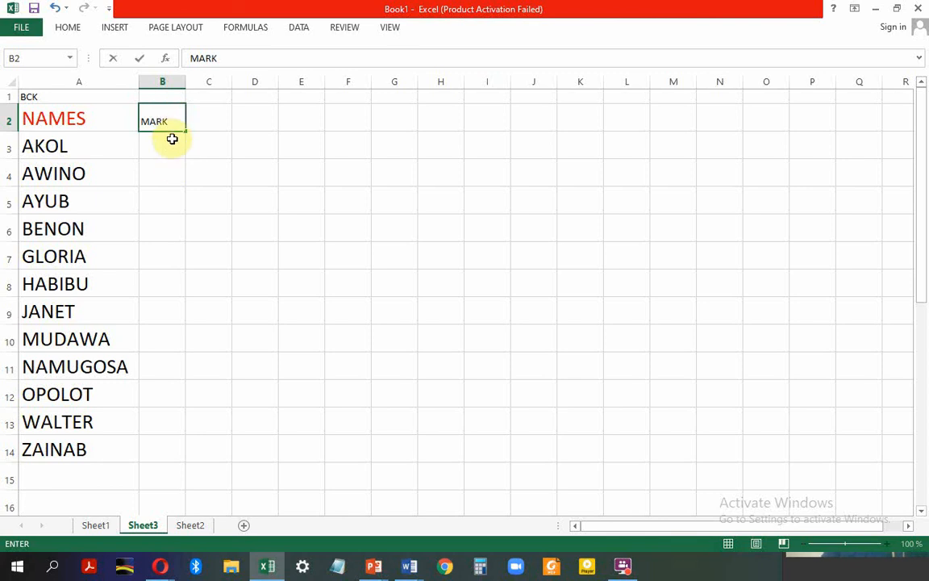
pyautogui.moveTo(169, 124); pyautogui.dragTo(29, 122)
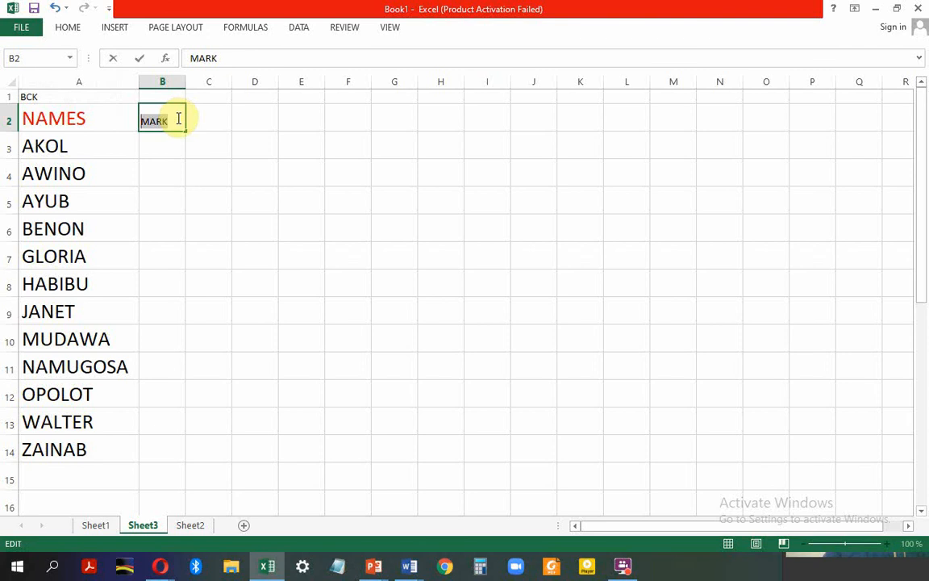
# Format row 2 with a red font at size 22, and widen column B to fit the MARK heading
pyautogui.click(8, 115)
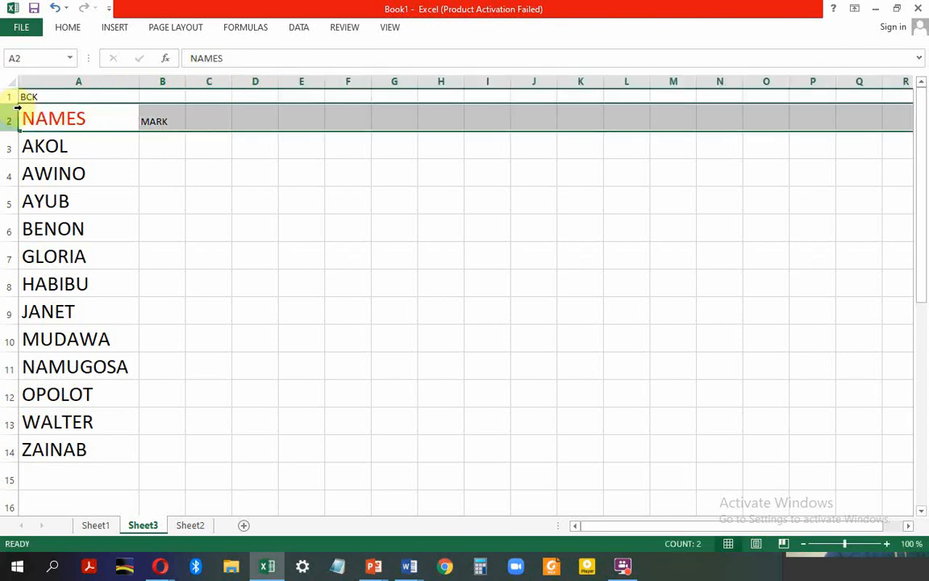
pyautogui.click(71, 28)
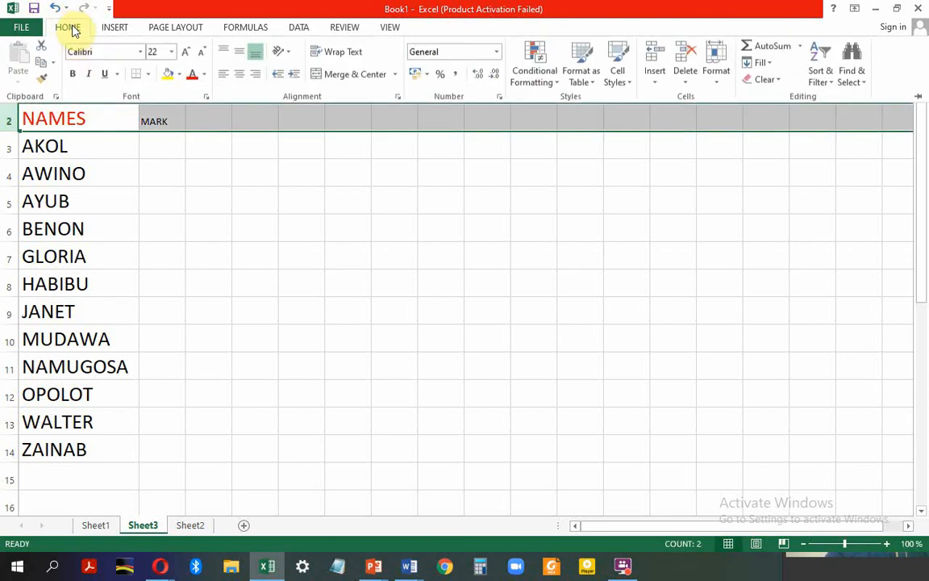
pyautogui.click(195, 79)
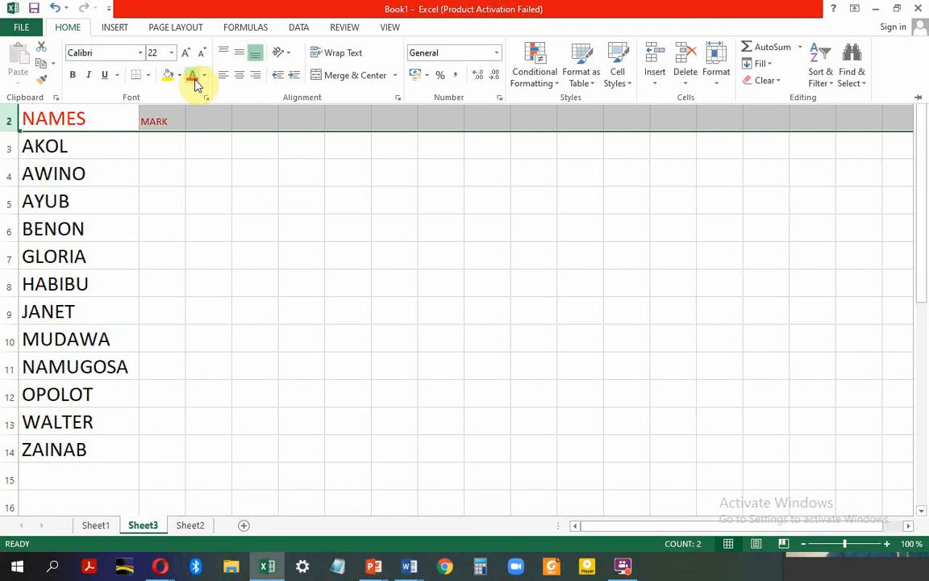
pyautogui.click(160, 53)
pyautogui.press('Return')
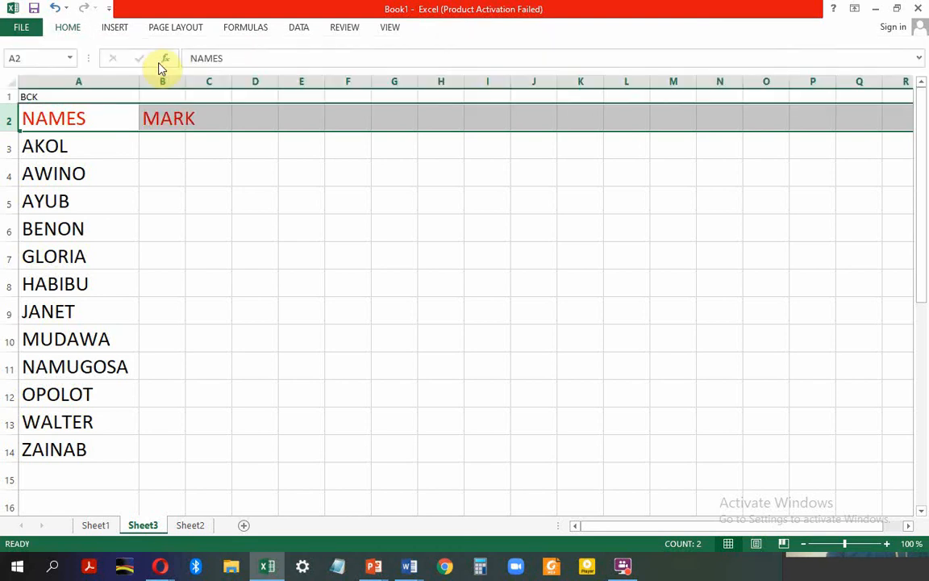
pyautogui.moveTo(156, 104); pyautogui.dragTo(151, 153)
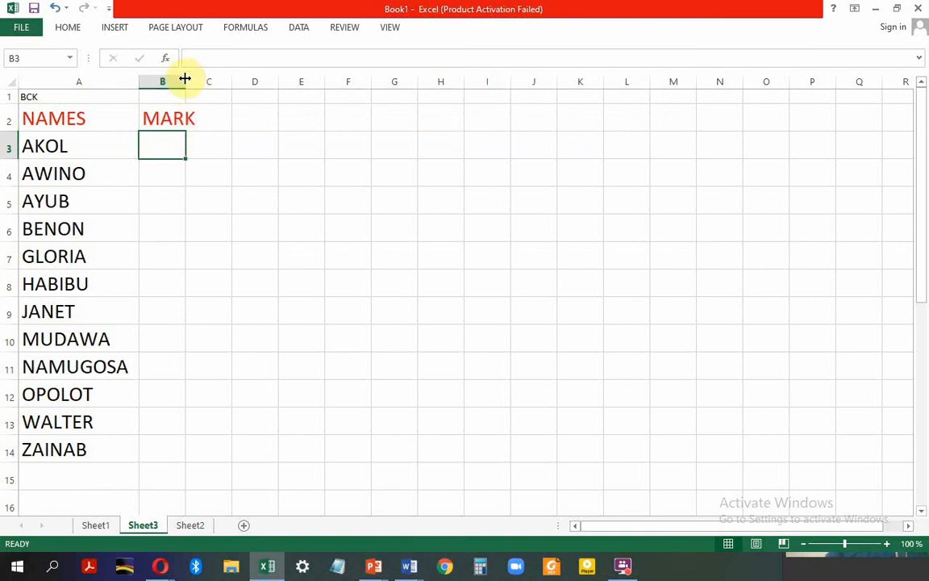
pyautogui.moveTo(184, 78); pyautogui.dragTo(209, 81)
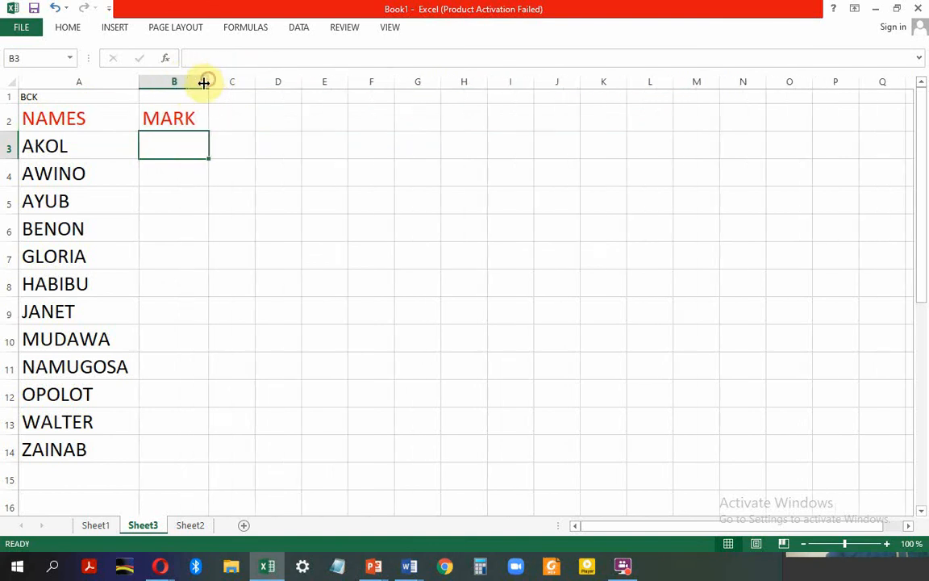
# Enter the marks 70, 36, 23, 72, 89 and 90 in cells B3 to B8 under the MARK heading
pyautogui.doubleClick(159, 155)
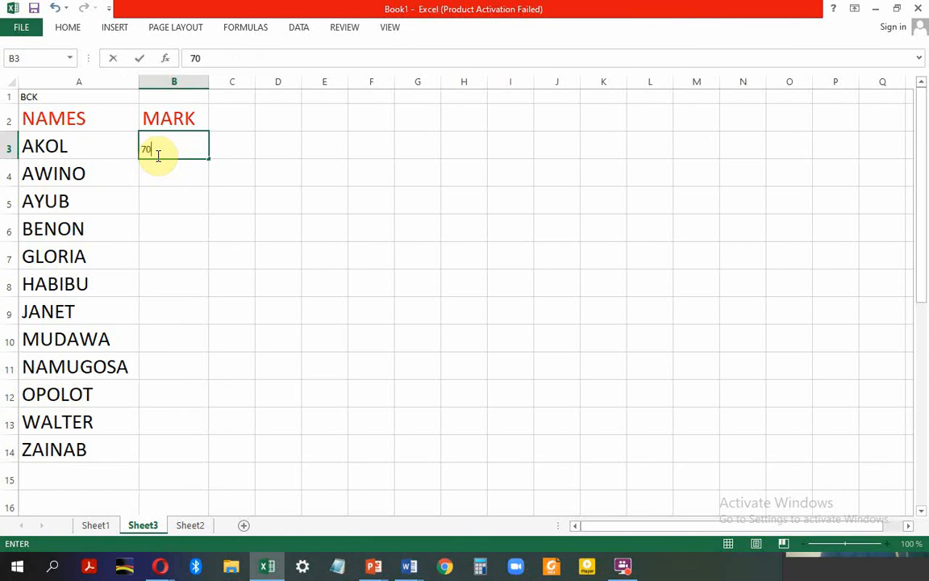
pyautogui.press('Return')
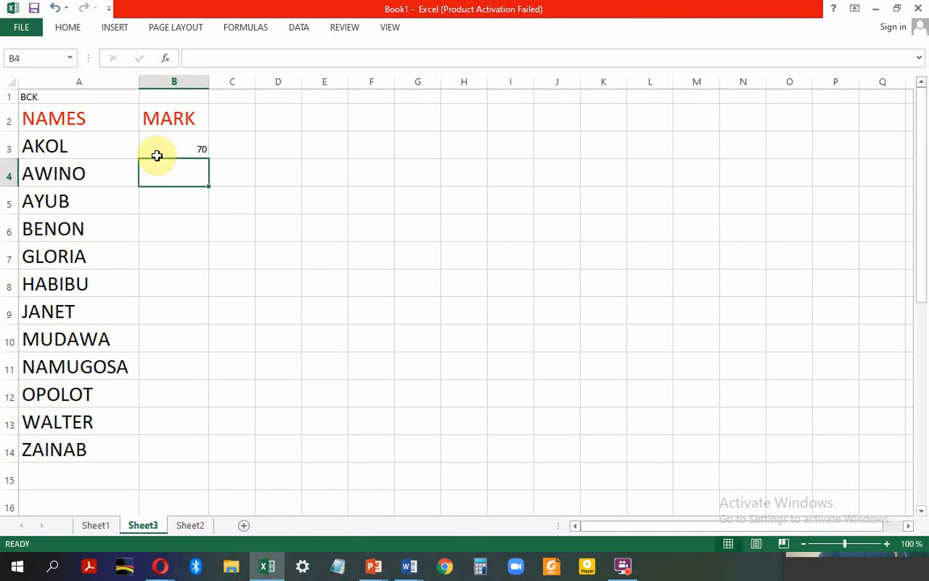
pyautogui.write('36')
pyautogui.press('Return')
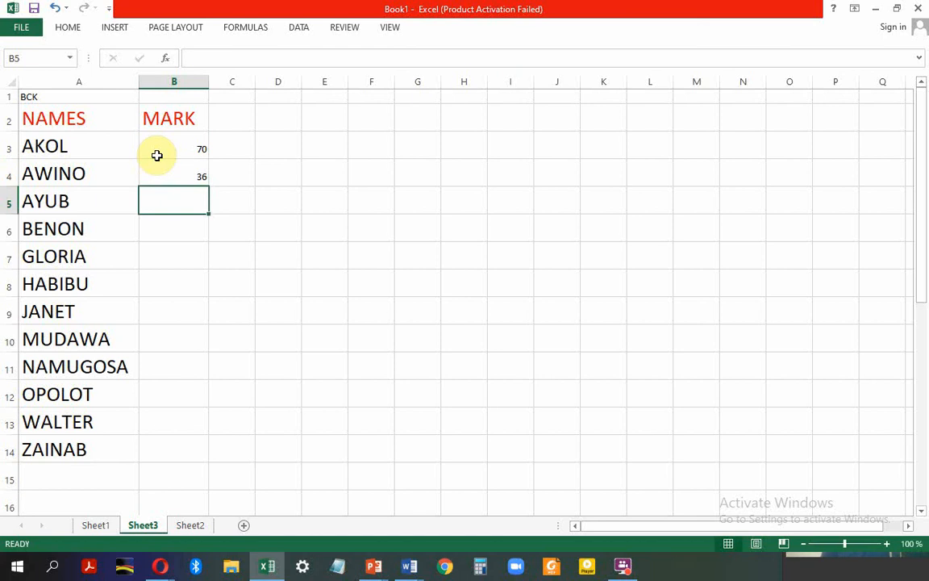
pyautogui.write('23')
pyautogui.press('Return')
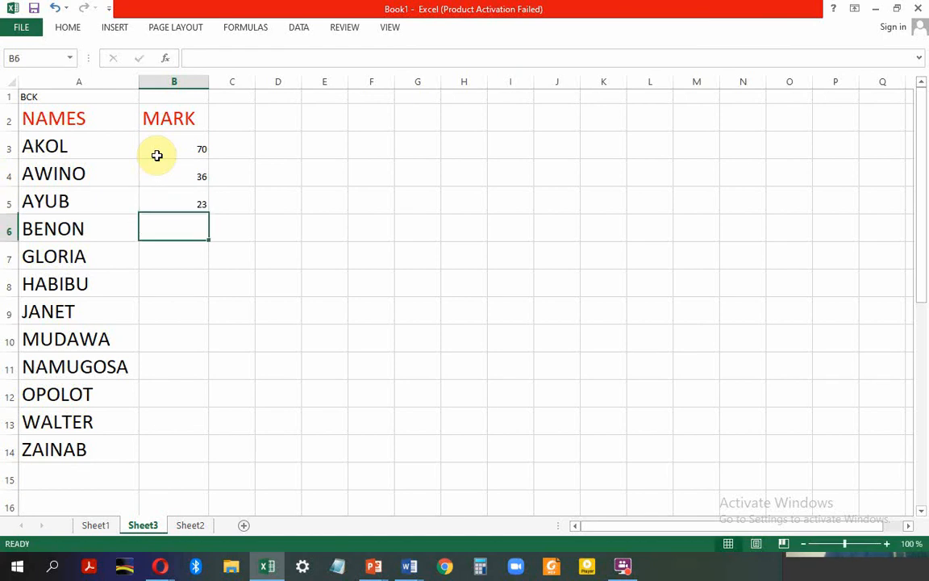
pyautogui.write('72')
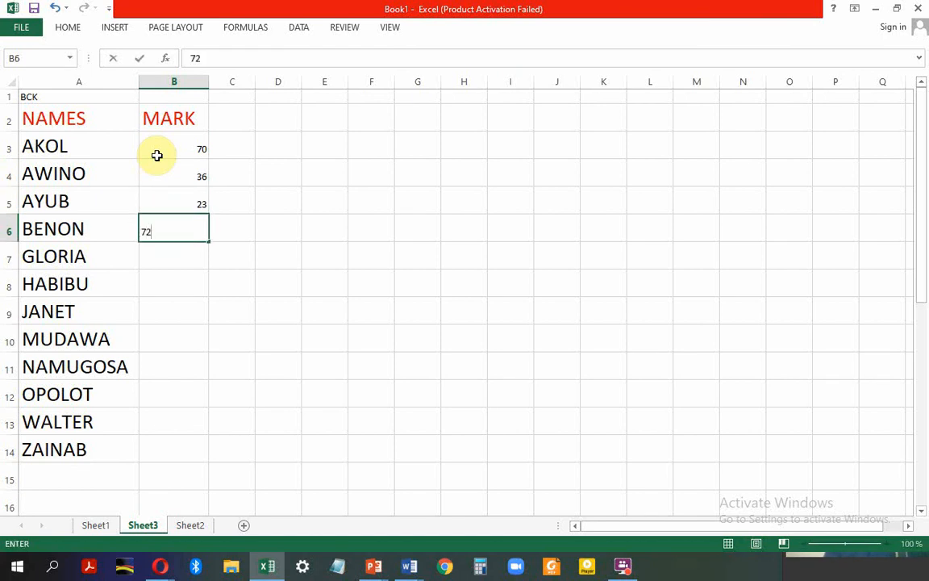
pyautogui.press('Return')
pyautogui.write('89')
pyautogui.press('Return')
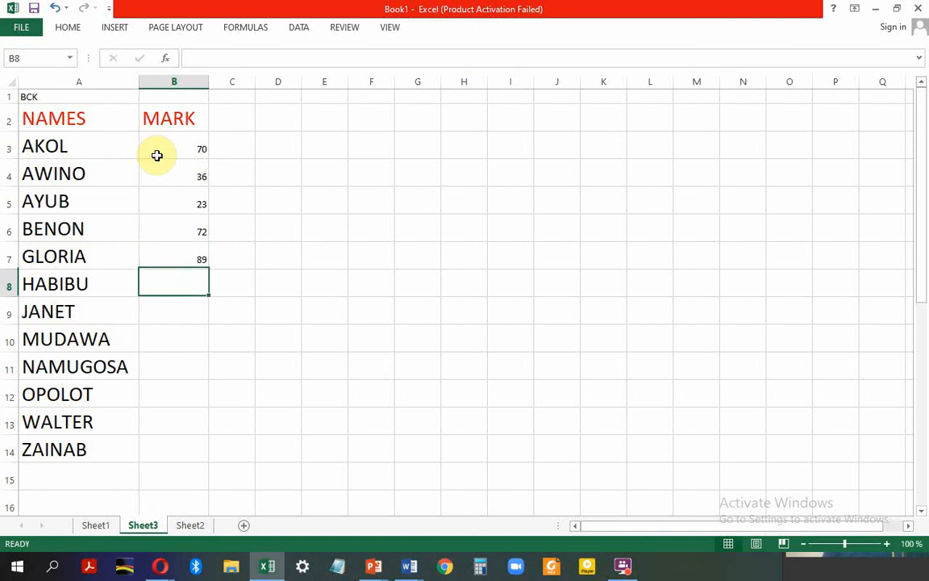
pyautogui.write('90')
pyautogui.press('Return')
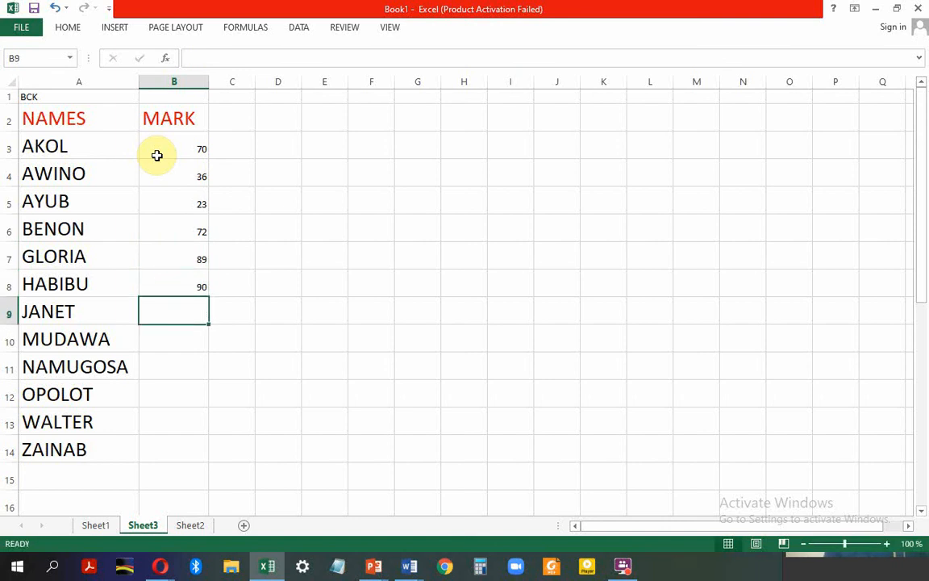
# Enter the marks 23, 13, 11, 56, 66 and 77 in cells B9 to B14, leaving B15 empty
pyautogui.write('23')
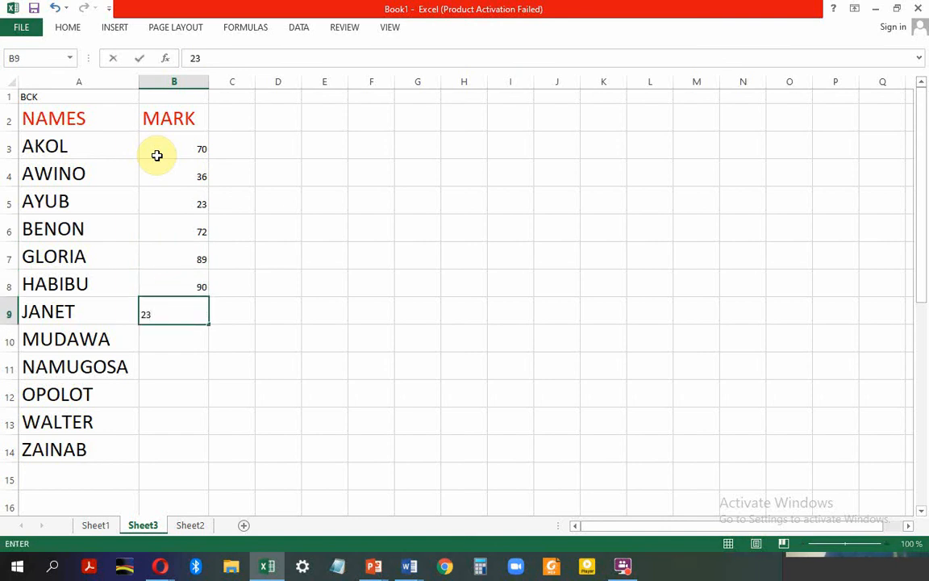
pyautogui.press('Return')
pyautogui.write('13')
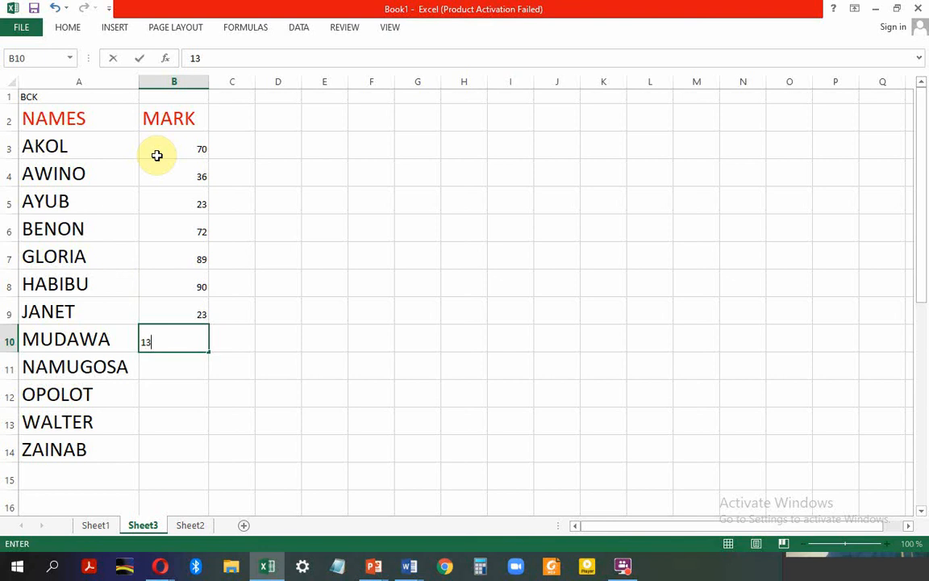
pyautogui.press('Return')
pyautogui.write('1')
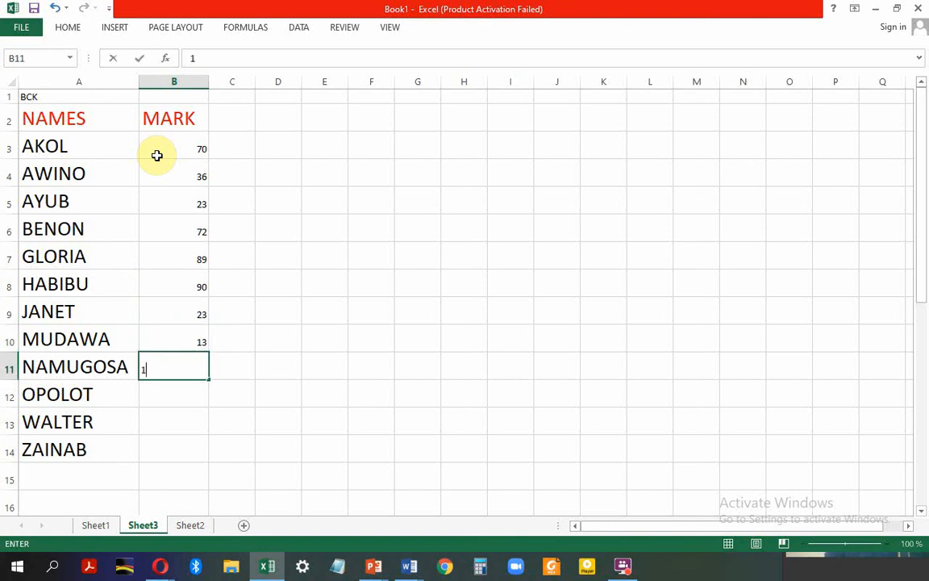
pyautogui.write('1')
pyautogui.press('Return')
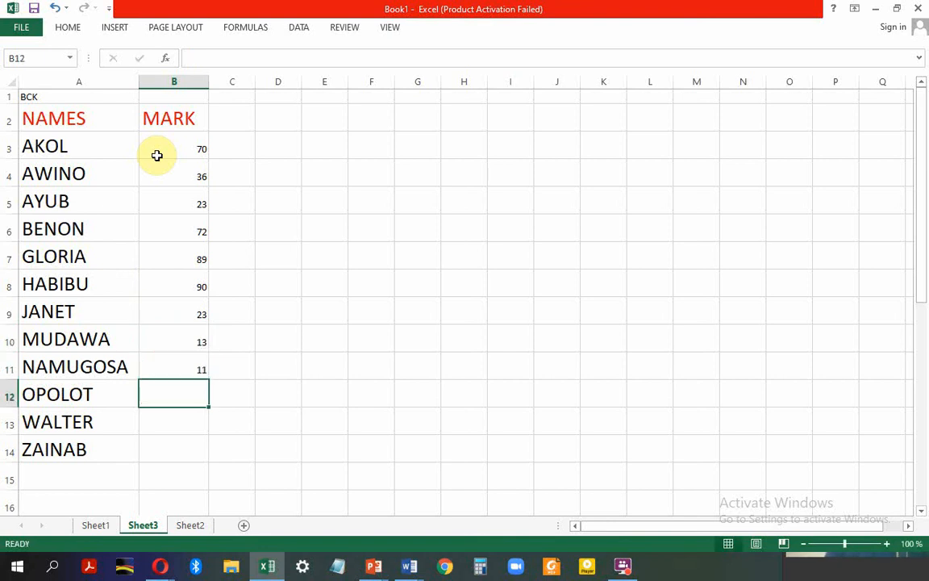
pyautogui.write('56')
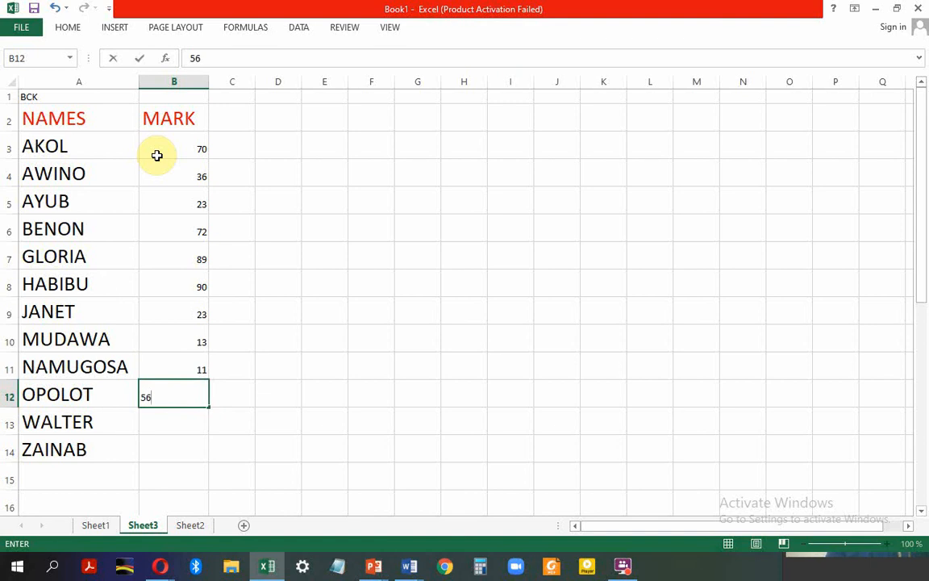
pyautogui.press('Return')
pyautogui.write('66')
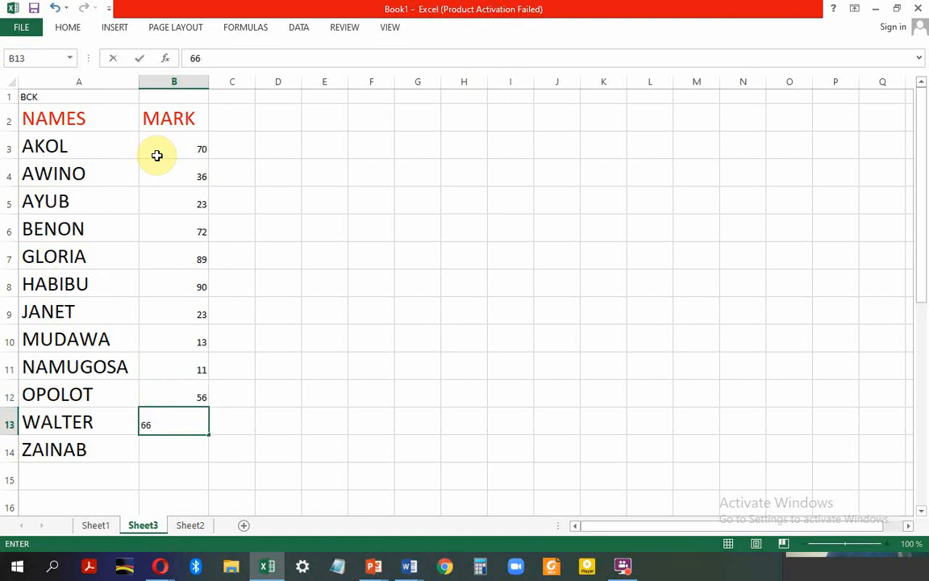
pyautogui.press('Return')
pyautogui.write('77')
pyautogui.press('Return')
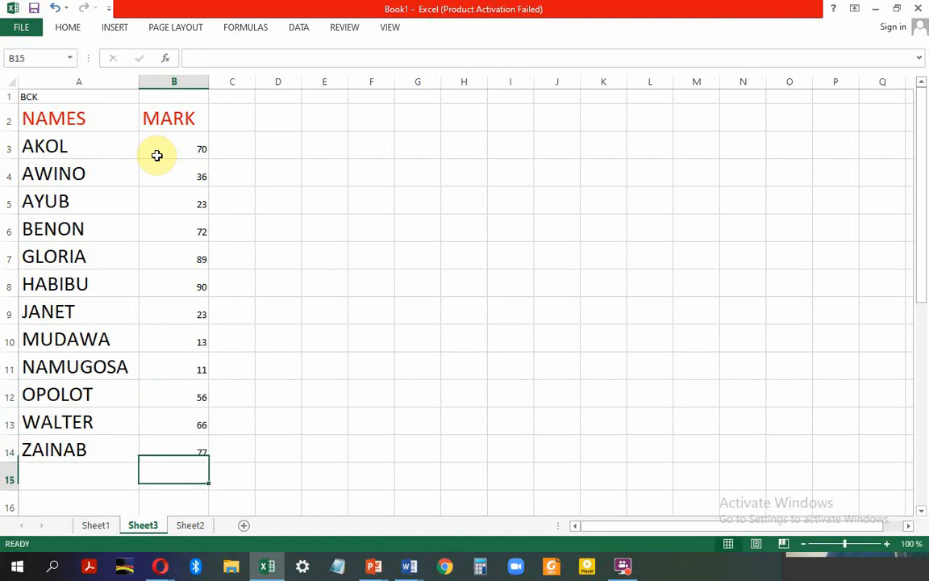
pyautogui.write('07')
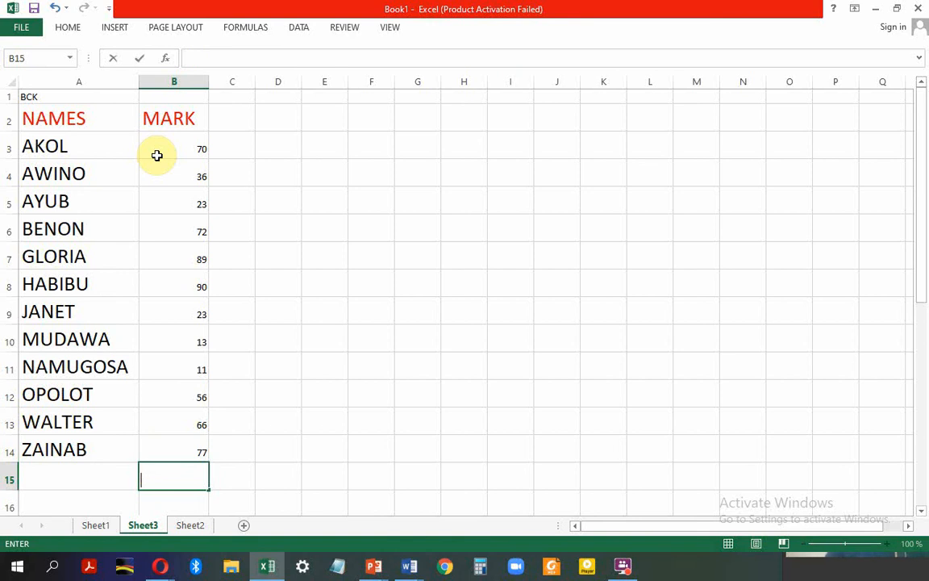
pyautogui.click(236, 173)
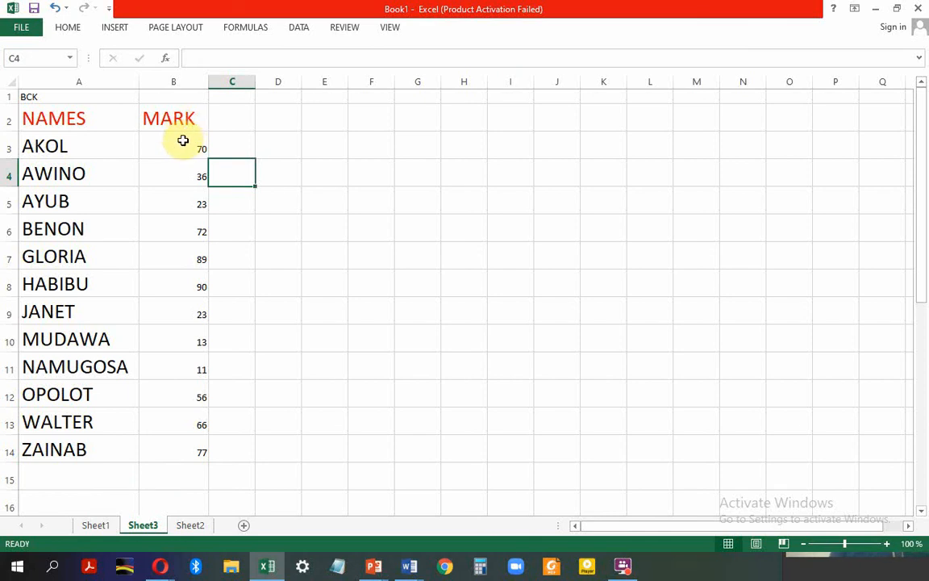
# Try sorting the marks in B3 to B14 from smallest to largest with the selection expanded, and undo the sort
pyautogui.moveTo(183, 140); pyautogui.dragTo(201, 460)
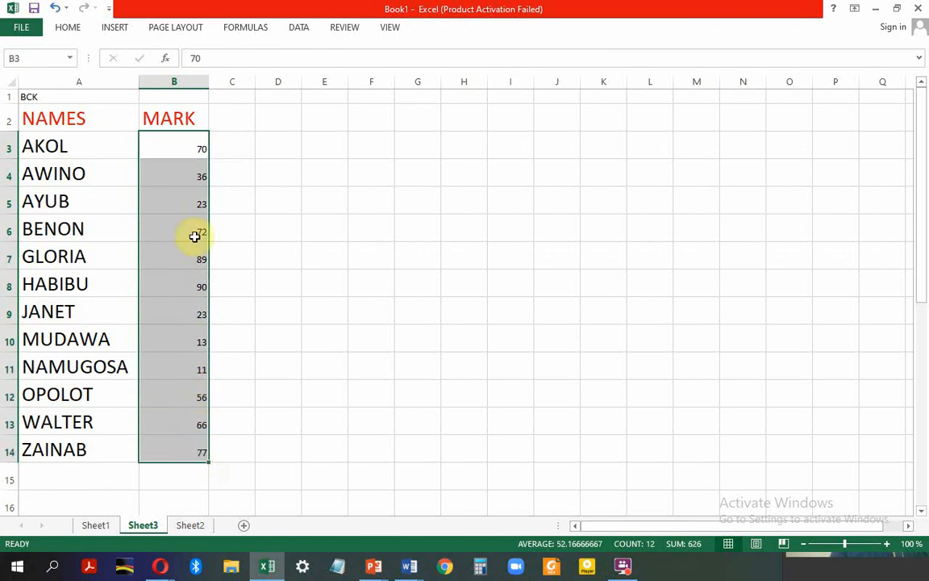
pyautogui.click(69, 28)
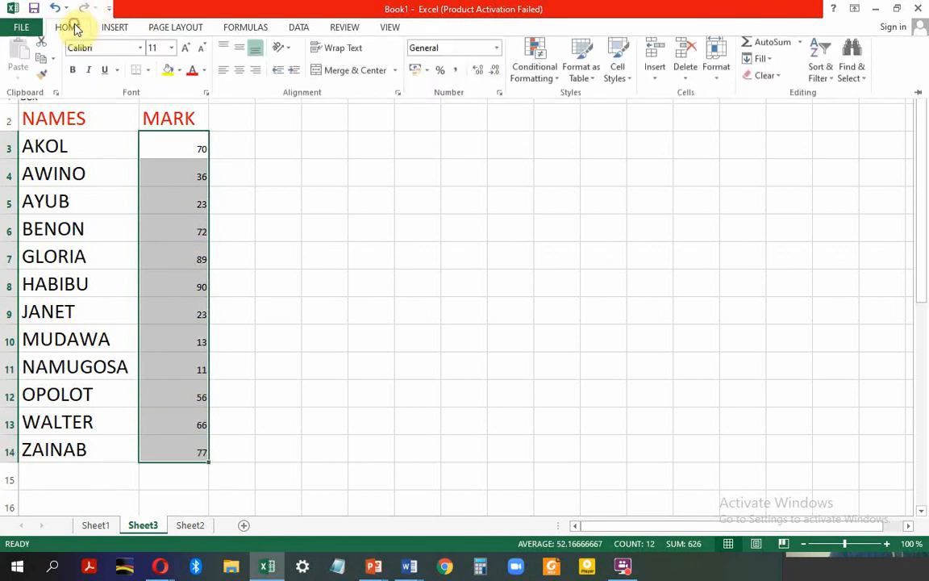
pyautogui.click(828, 87)
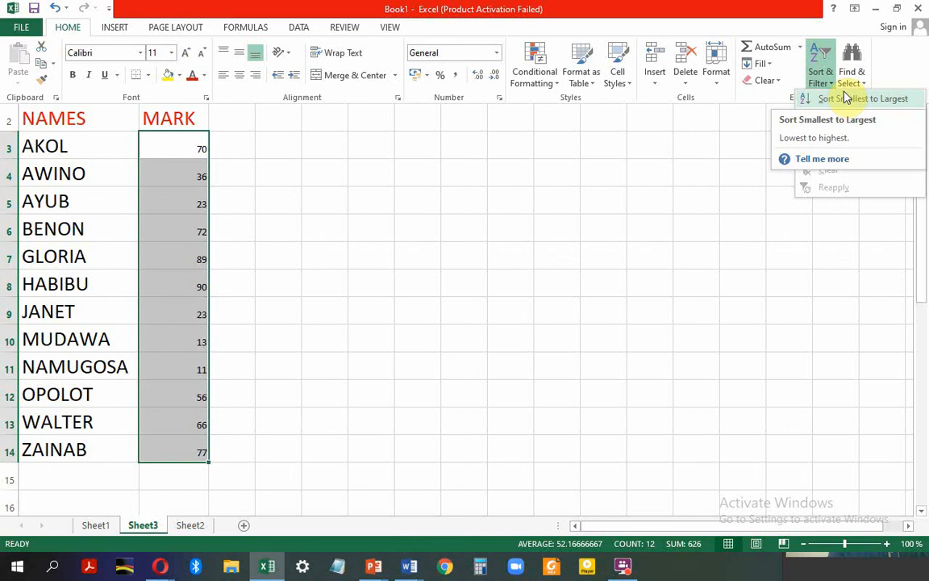
pyautogui.click(846, 98)
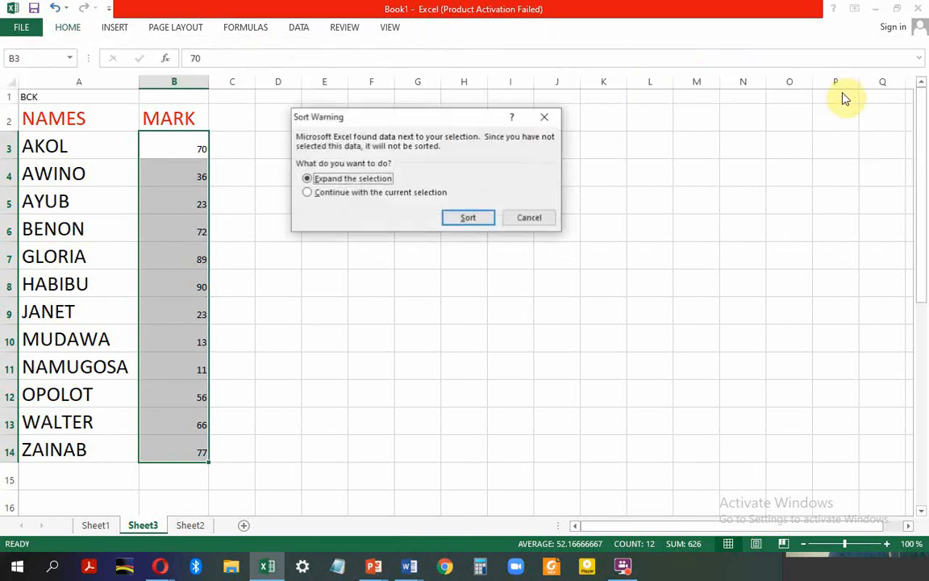
pyautogui.click(487, 219)
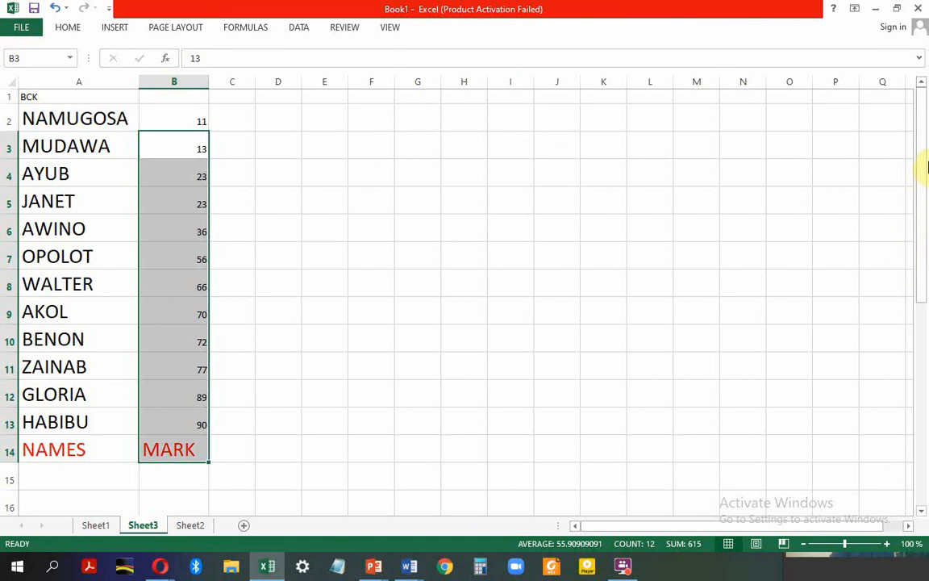
pyautogui.moveTo(923, 156); pyautogui.dragTo(925, 95)
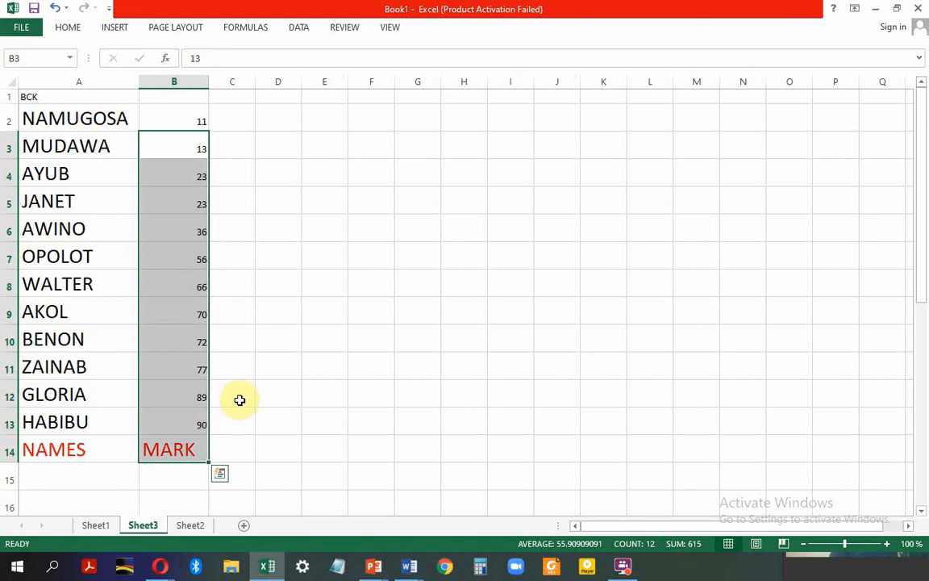
pyautogui.hotkey('ctrl', 'z')
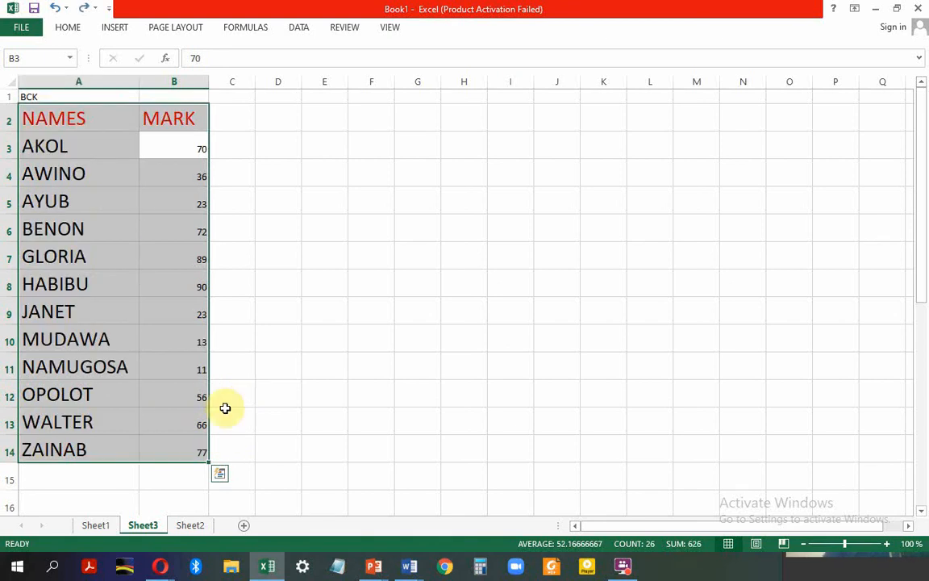
pyautogui.moveTo(251, 255); pyautogui.dragTo(238, 233)
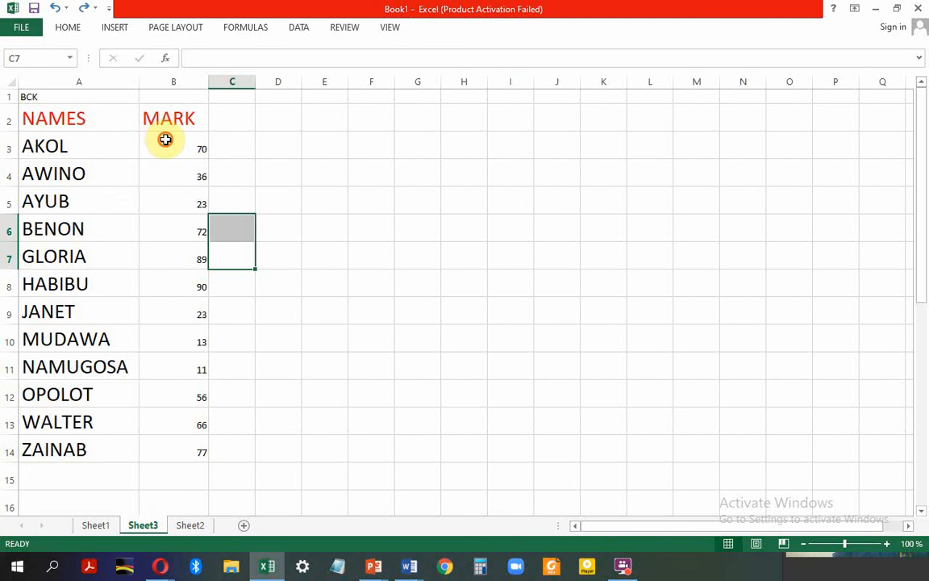
# Sort only the marks in cells B3 to B14 from smallest to largest, continuing with the current selection
pyautogui.moveTo(165, 140); pyautogui.dragTo(199, 458)
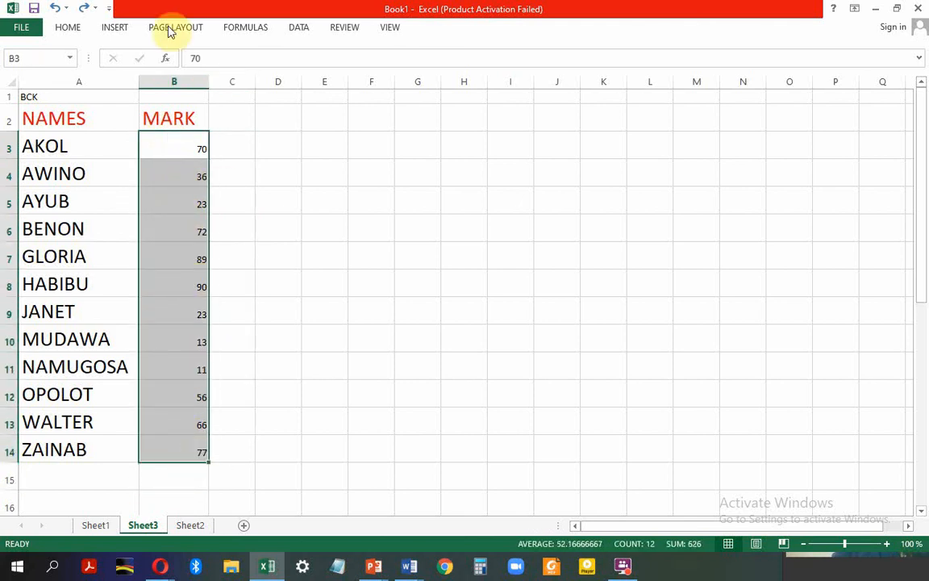
pyautogui.click(75, 27)
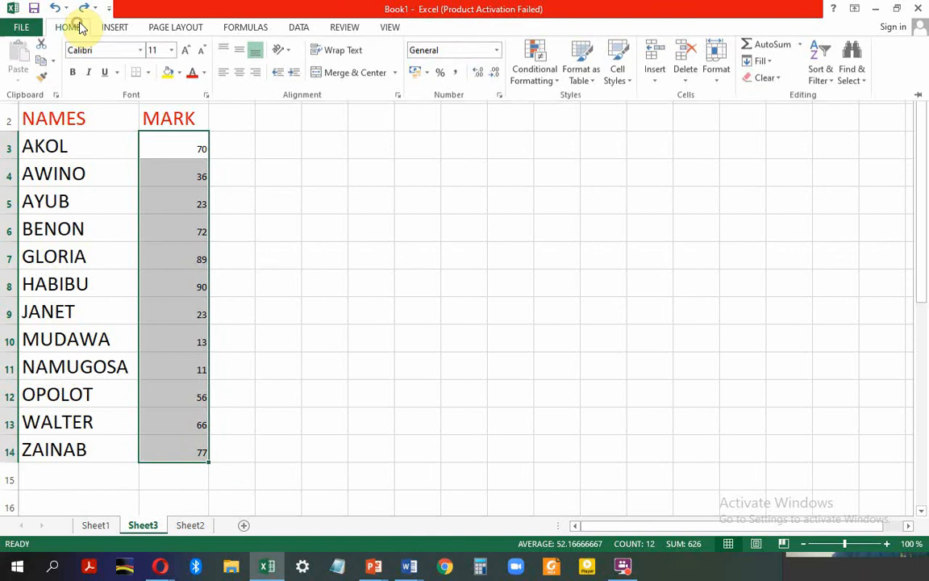
pyautogui.click(861, 83)
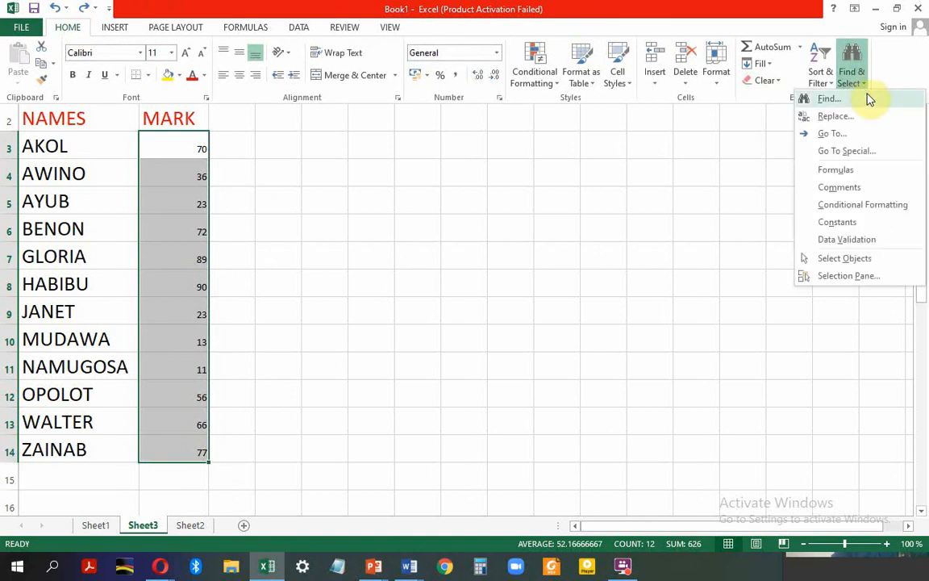
pyautogui.click(831, 85)
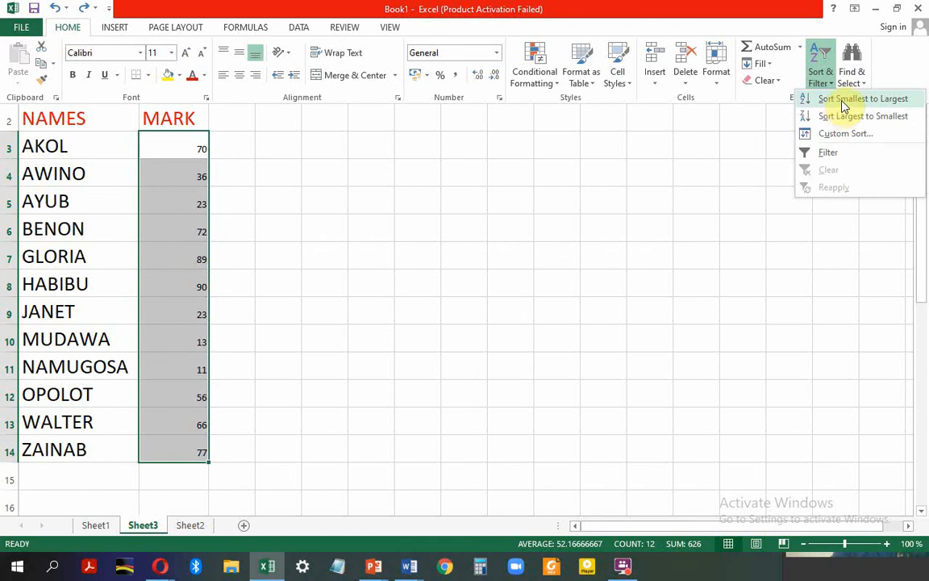
pyautogui.click(842, 100)
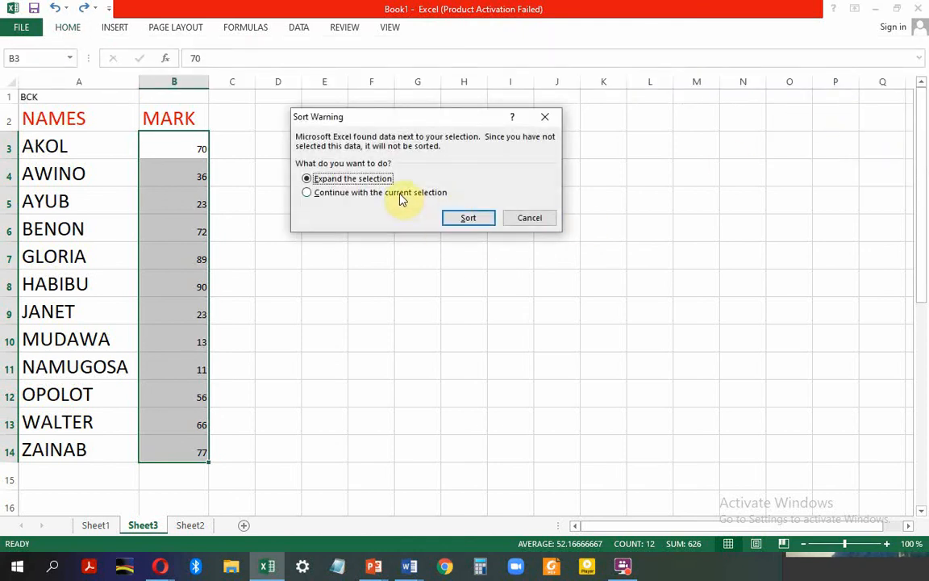
pyautogui.click(403, 194)
pyautogui.click(471, 219)
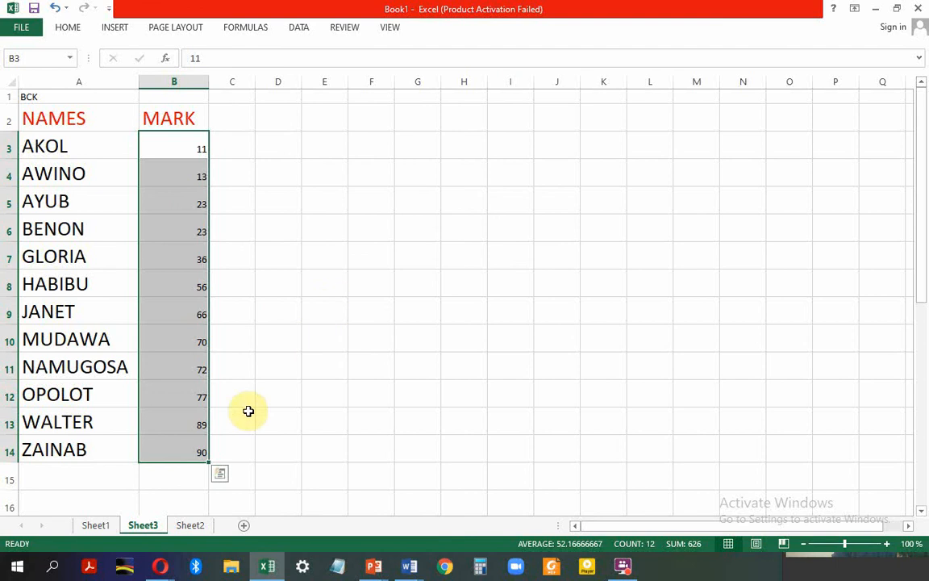
pyautogui.click(240, 459)
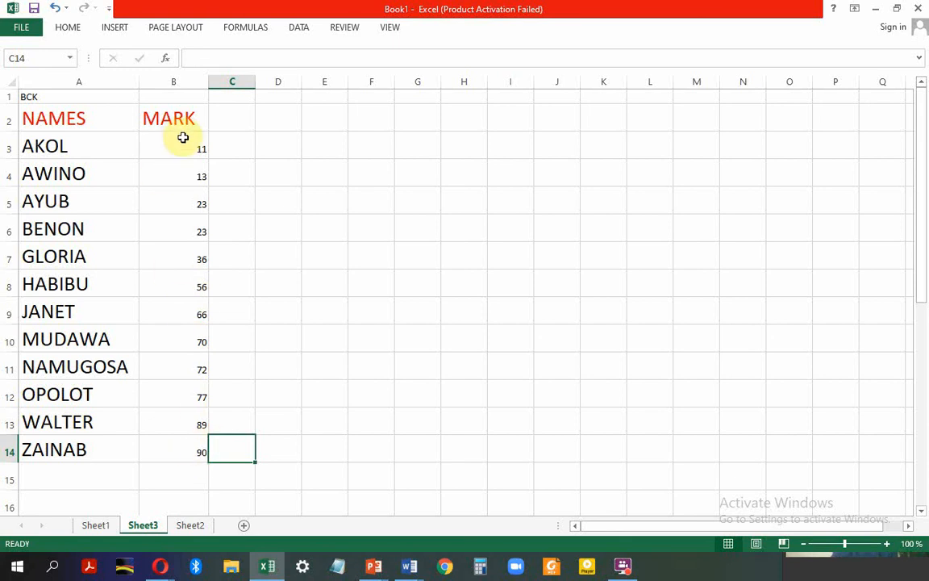
# Sort only the marks in cells B3 to B14 from largest to smallest, continuing with the current selection
pyautogui.moveTo(184, 136); pyautogui.dragTo(199, 448)
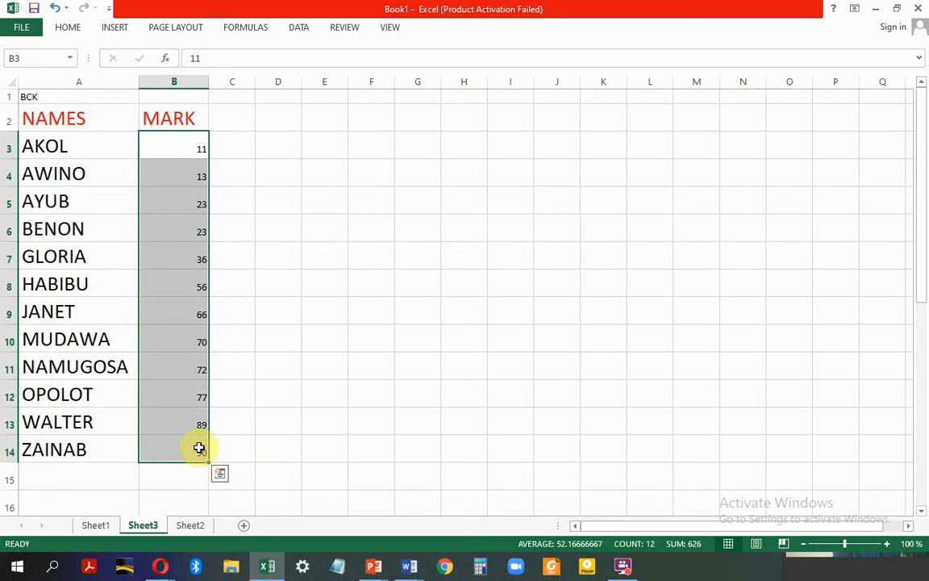
pyautogui.click(68, 29)
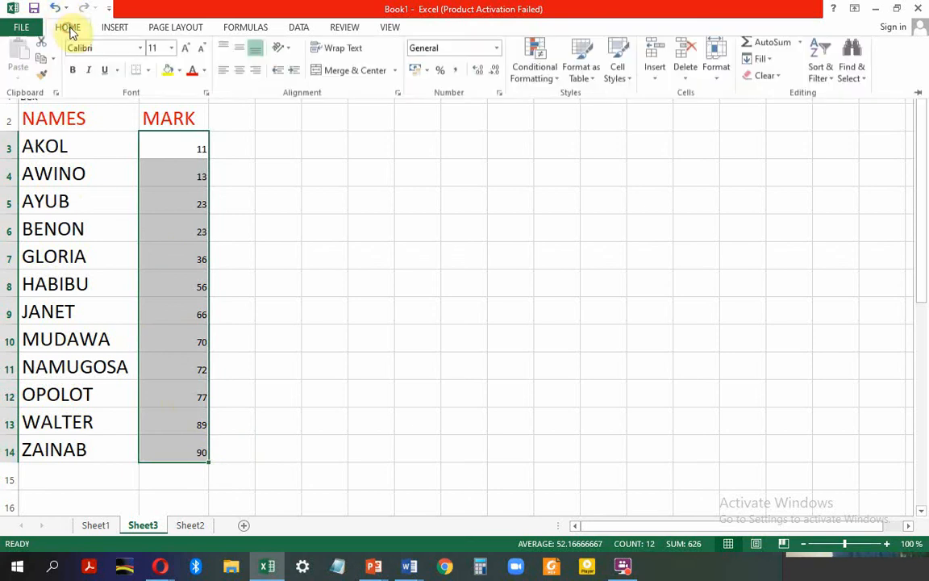
pyautogui.click(836, 84)
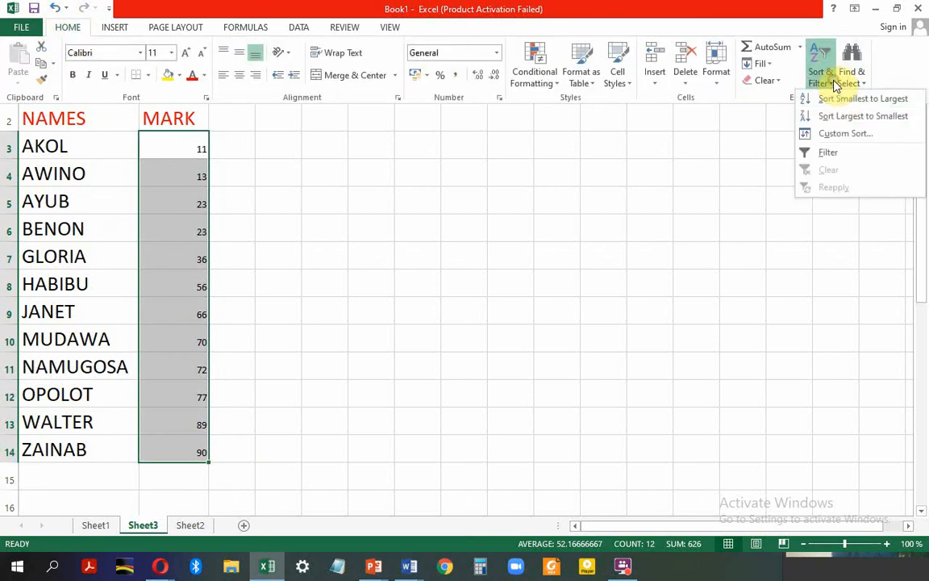
pyautogui.click(853, 118)
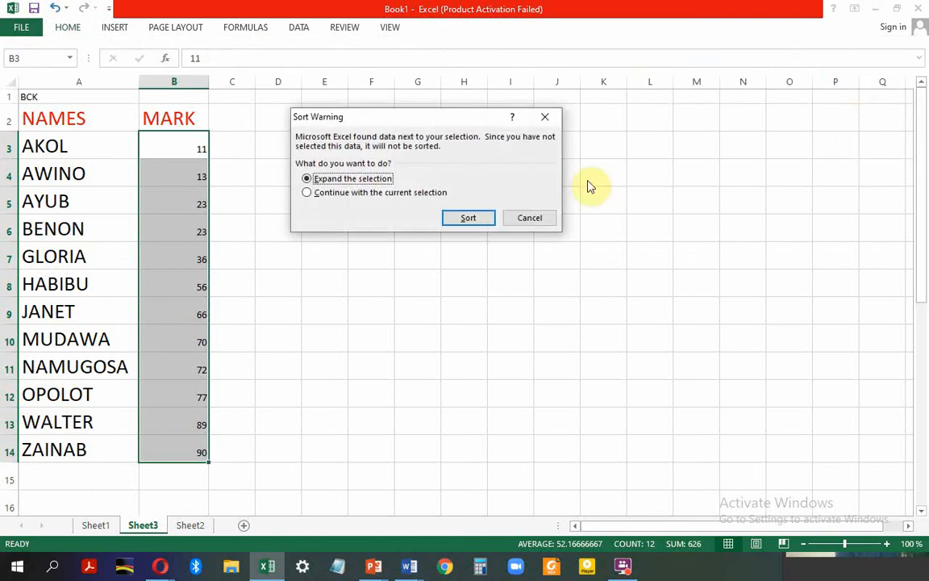
pyautogui.click(357, 194)
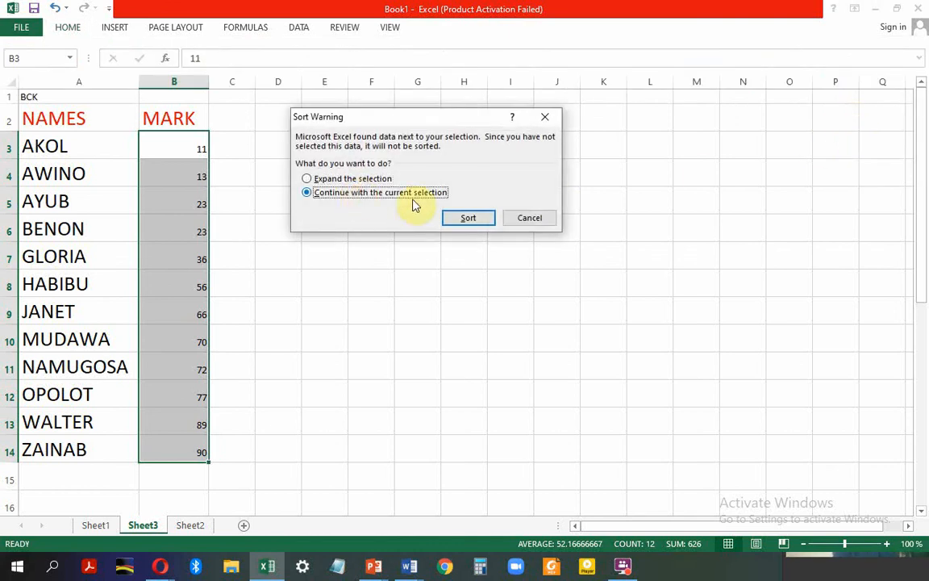
pyautogui.click(483, 220)
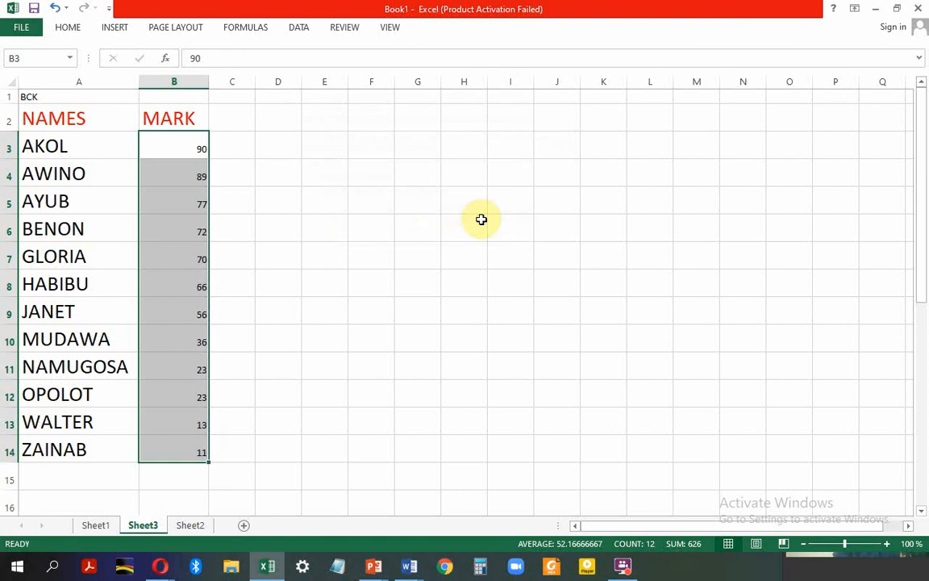